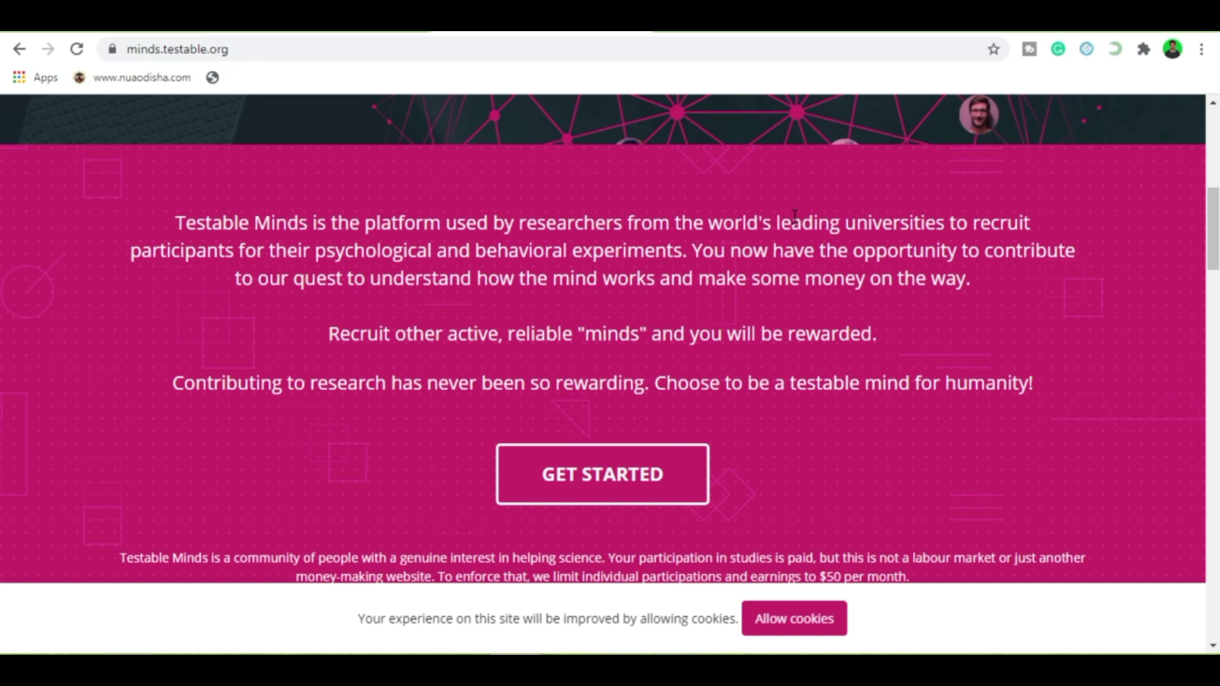
# Read the Testable Minds introduction, highlighting the passages on researchers, behavioral experiments, contributing to research and rewards for recruiting others.
pyautogui.moveTo(480, 222); pyautogui.dragTo(585, 224)
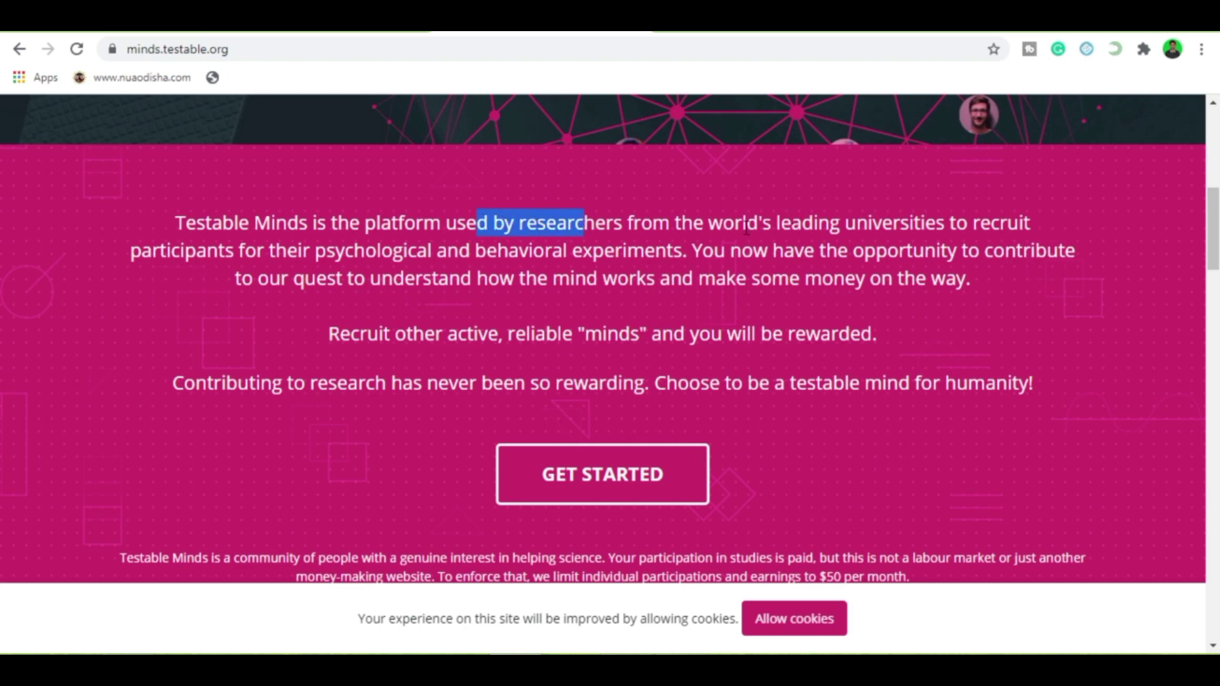
pyautogui.click(983, 214)
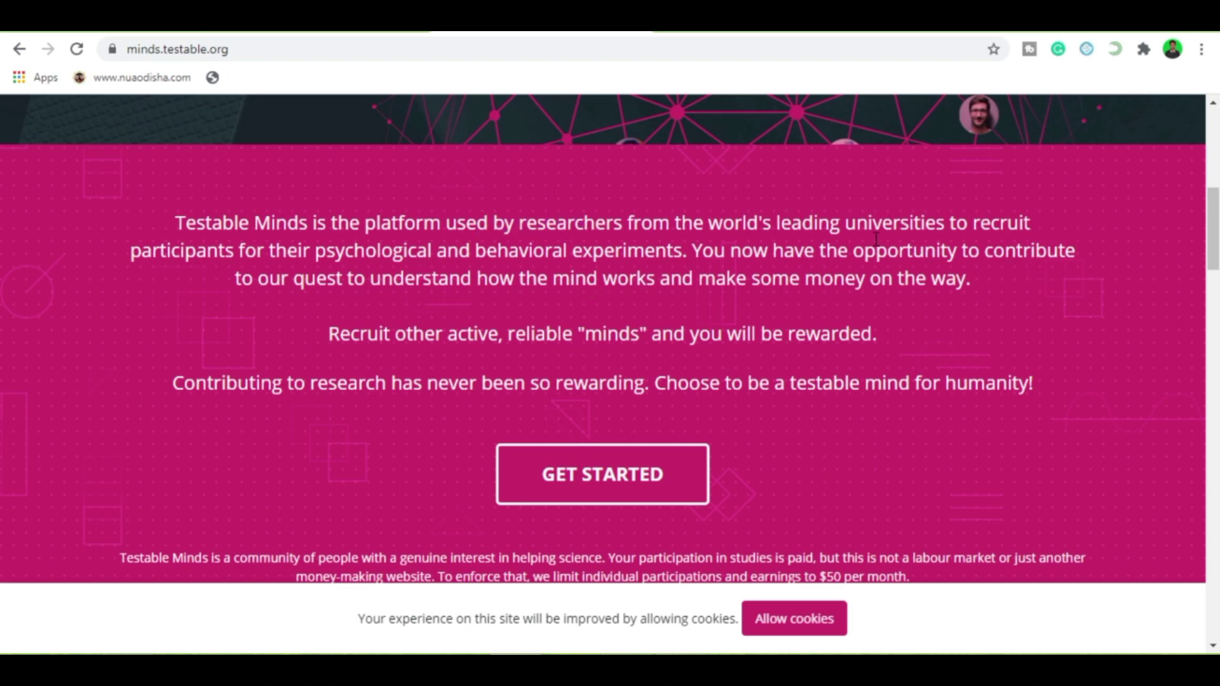
pyautogui.moveTo(580, 250); pyautogui.dragTo(722, 250)
pyautogui.click(425, 286)
pyautogui.moveTo(348, 250); pyautogui.dragTo(574, 251)
pyautogui.click(630, 290)
pyautogui.moveTo(969, 224); pyautogui.dragTo(234, 251)
pyautogui.click(432, 326)
pyautogui.moveTo(693, 250); pyautogui.dragTo(762, 270)
pyautogui.click(937, 300)
pyautogui.moveTo(327, 333); pyautogui.dragTo(831, 331)
pyautogui.click(875, 327)
pyautogui.moveTo(758, 339); pyautogui.dragTo(886, 342)
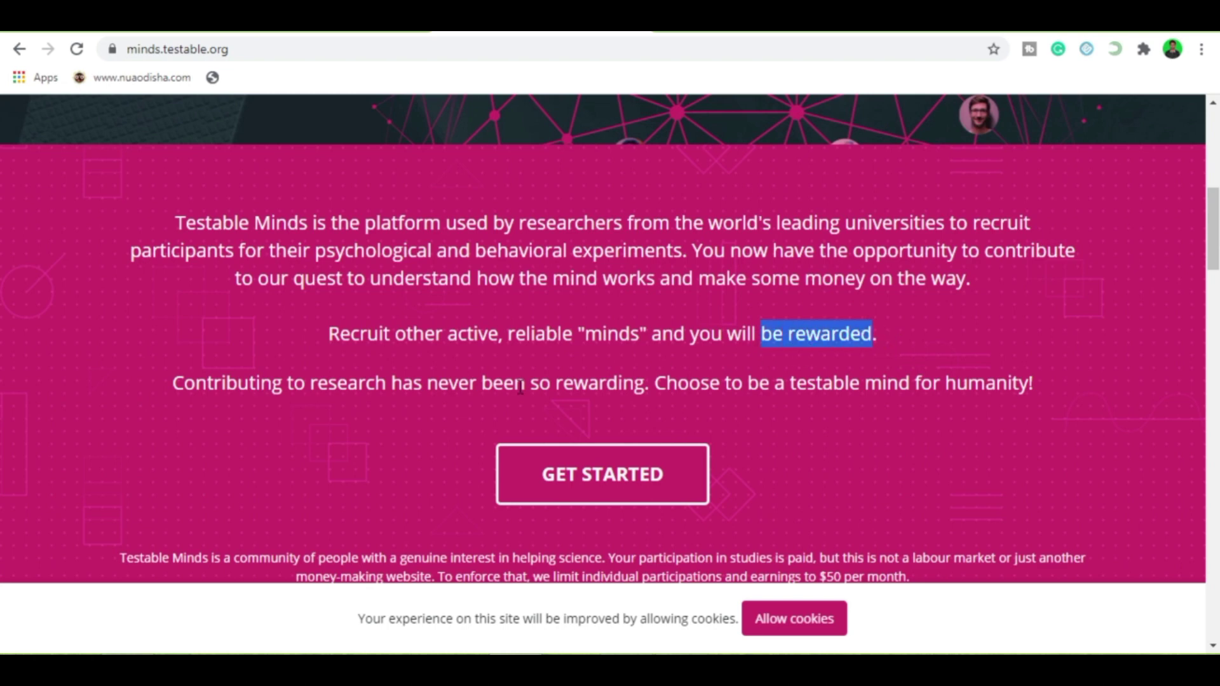
pyautogui.click(269, 384)
# Open the account registration page and complete the "I'm not a robot" check.
pyautogui.moveTo(1212, 222)
pyautogui.mouseDown()
pyautogui.moveTo(1210, 286)
pyautogui.moveTo(1212, 220)
pyautogui.mouseUp()
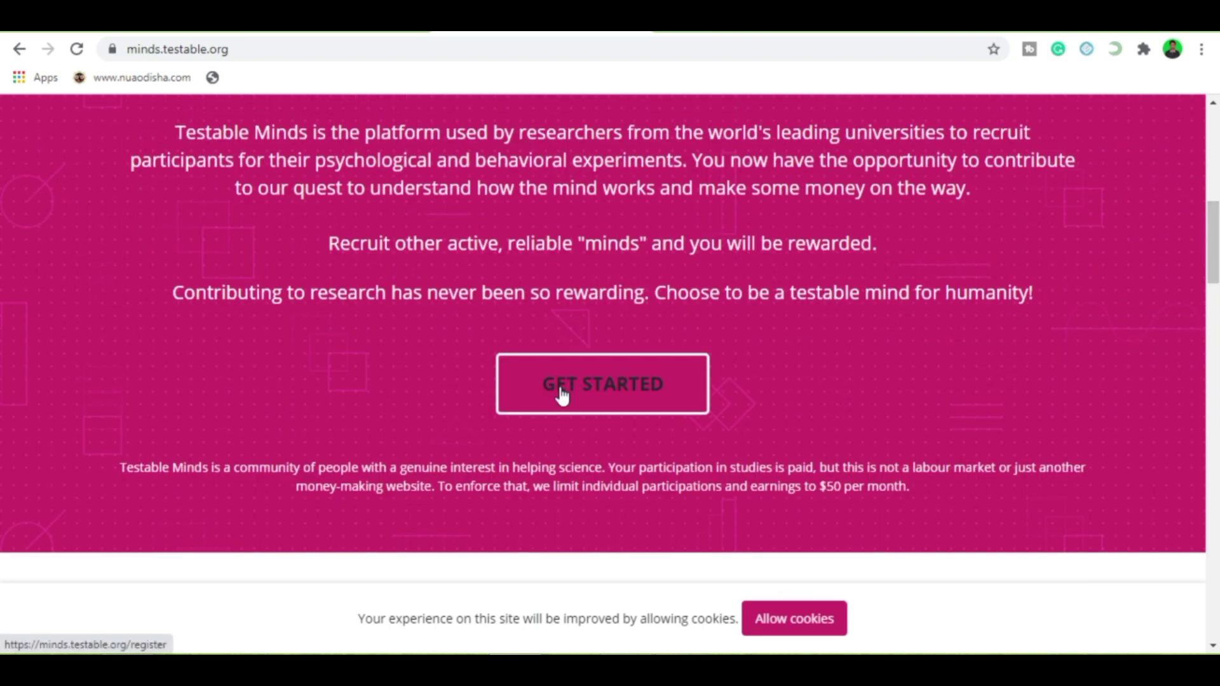
pyautogui.click(681, 392)
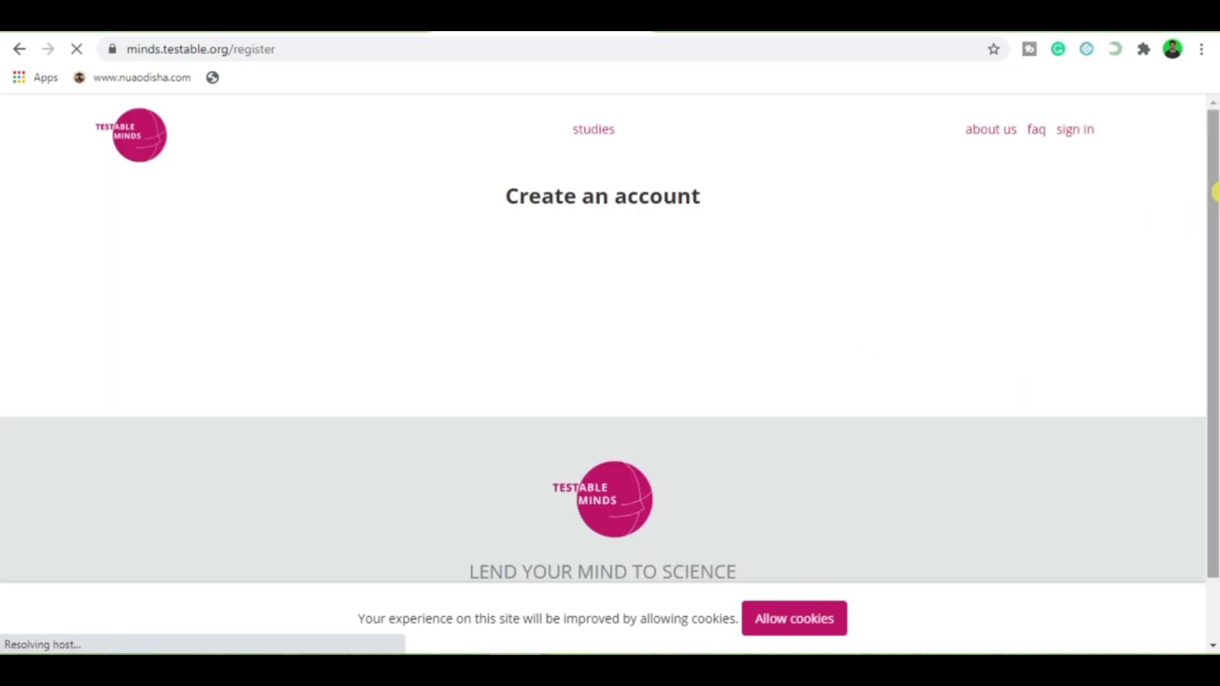
pyautogui.moveTo(1213, 191); pyautogui.dragTo(1214, 348)
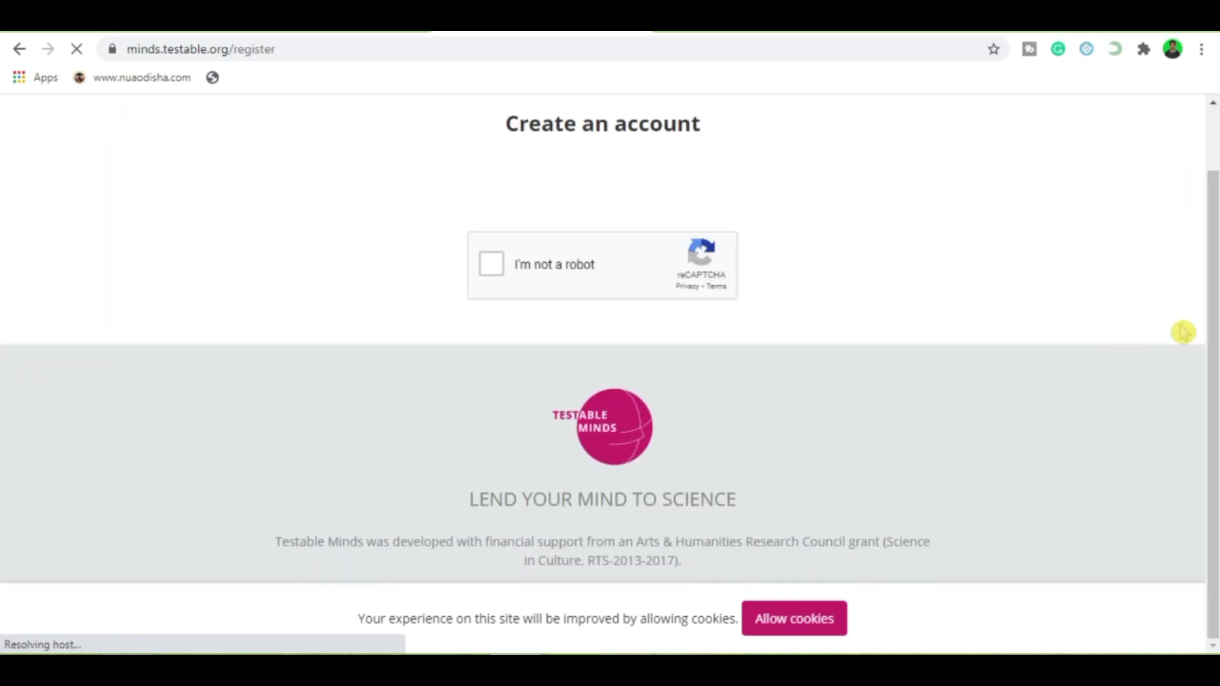
pyautogui.moveTo(1214, 227); pyautogui.dragTo(1214, 163)
pyautogui.click(493, 335)
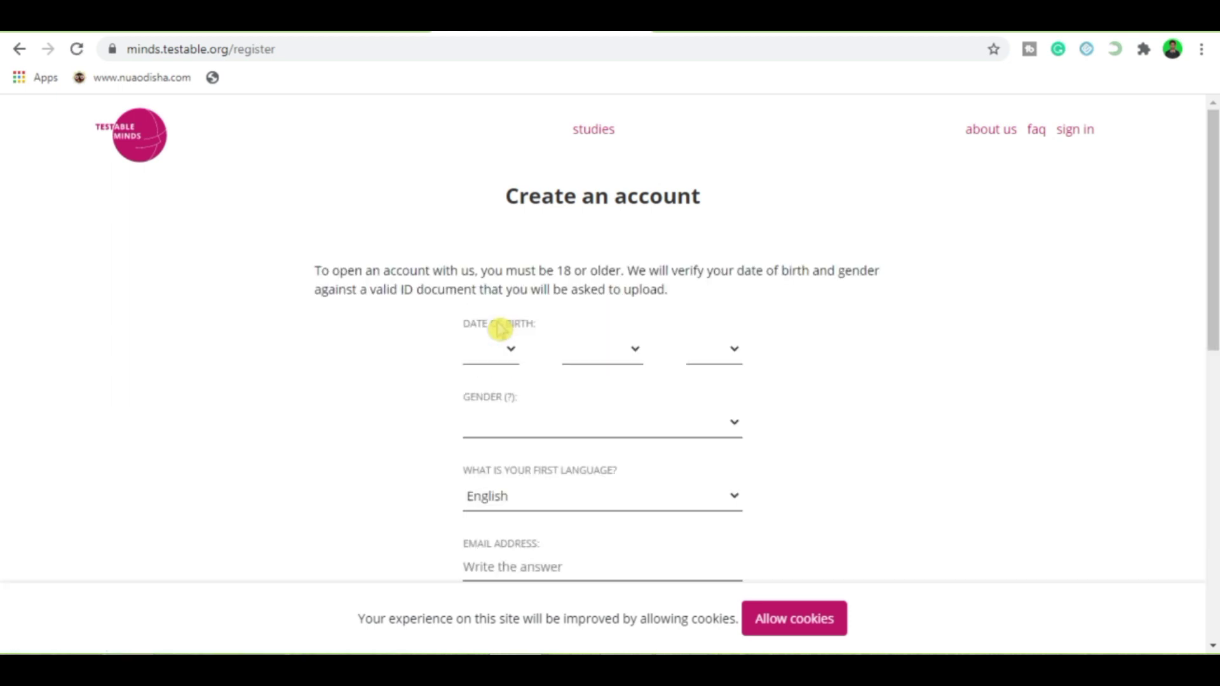
# Fill in the date of birth on the registration form and choose Male as the gender.
pyautogui.moveTo(1214, 277); pyautogui.dragTo(1214, 333)
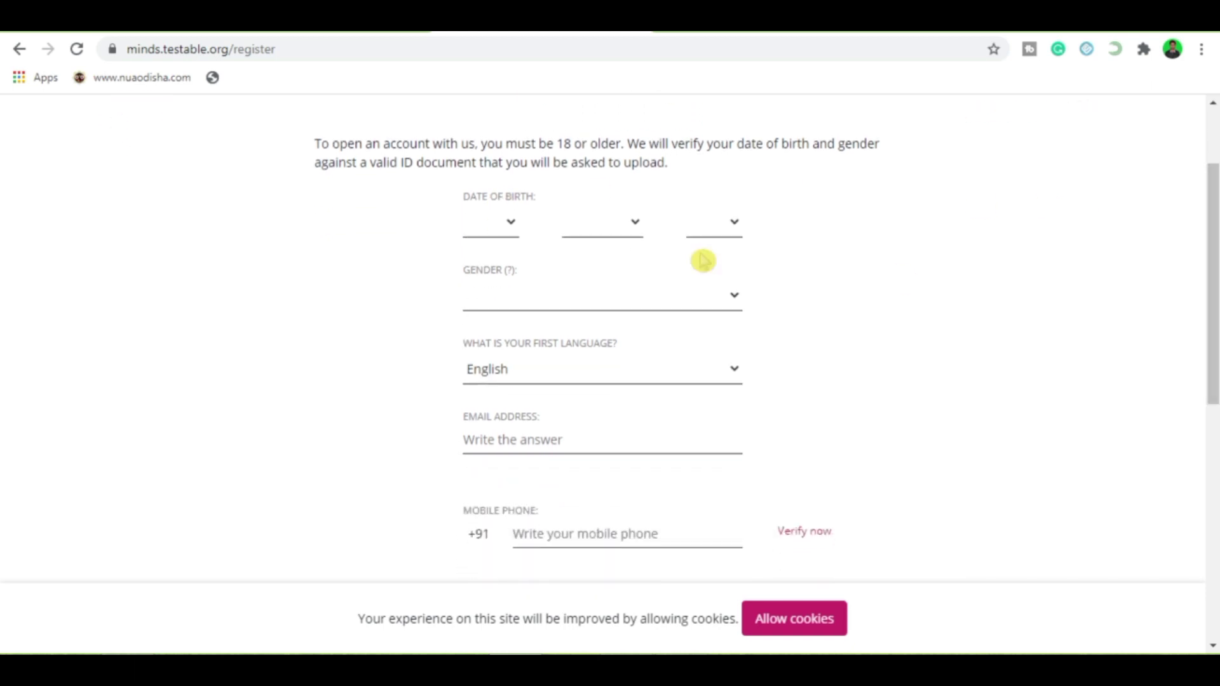
pyautogui.click(503, 233)
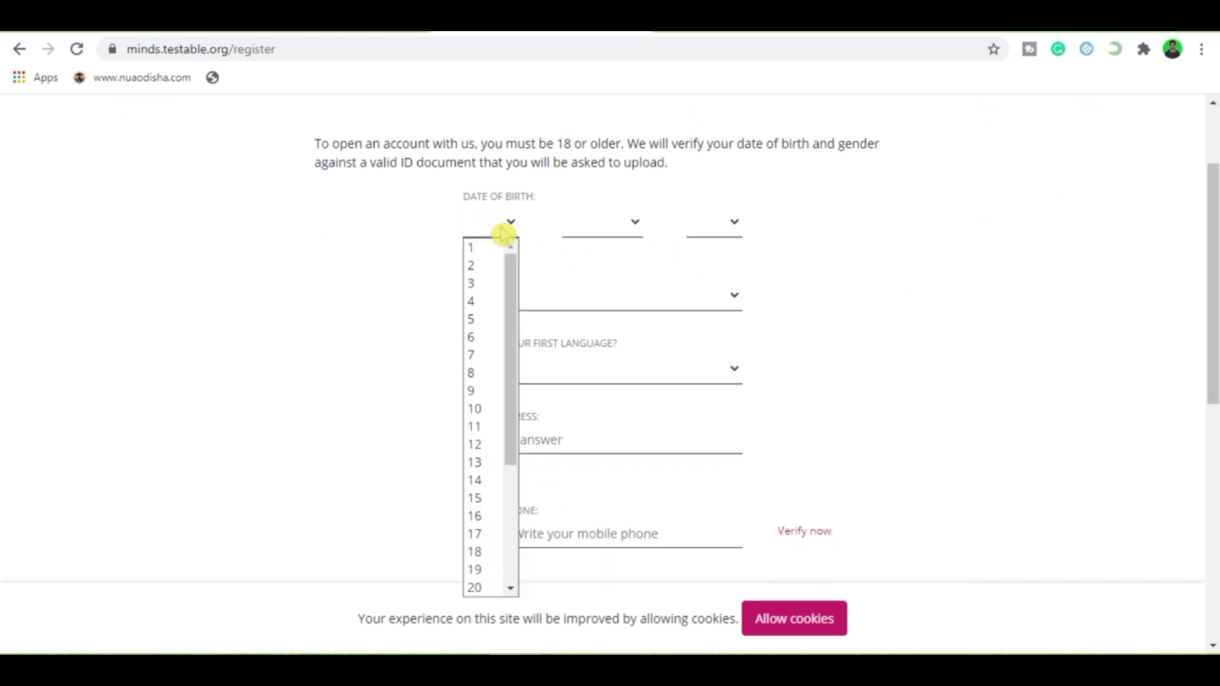
pyautogui.click(503, 319)
pyautogui.click(621, 235)
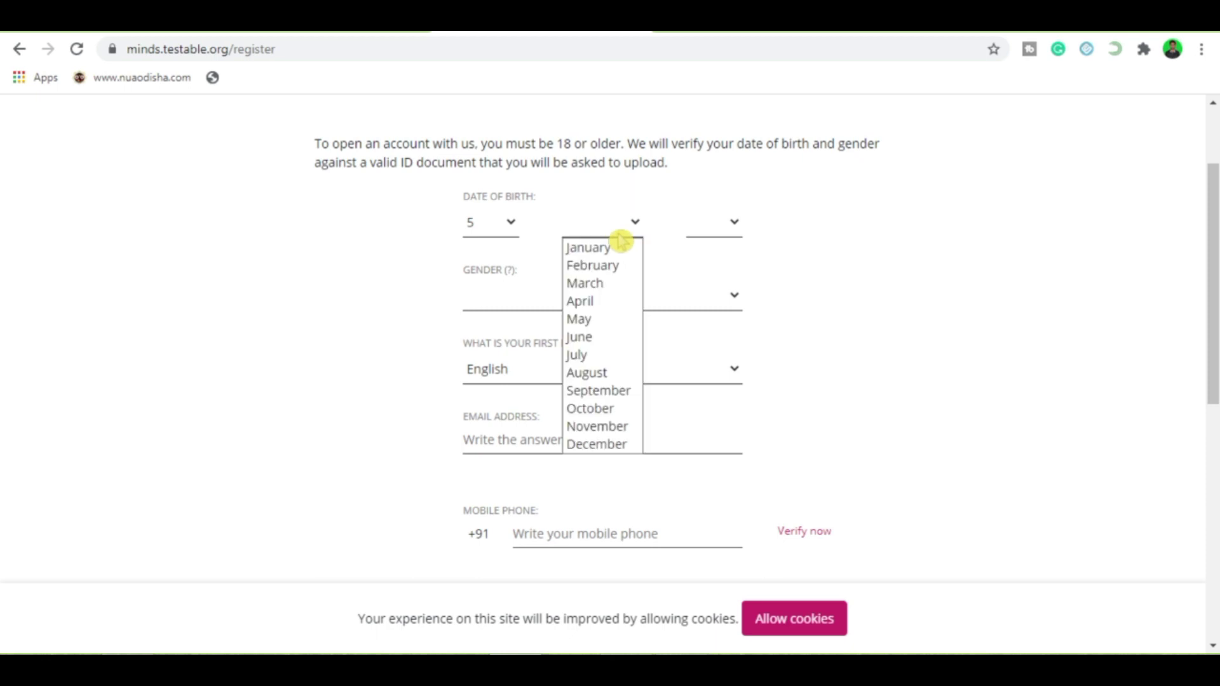
pyautogui.click(610, 318)
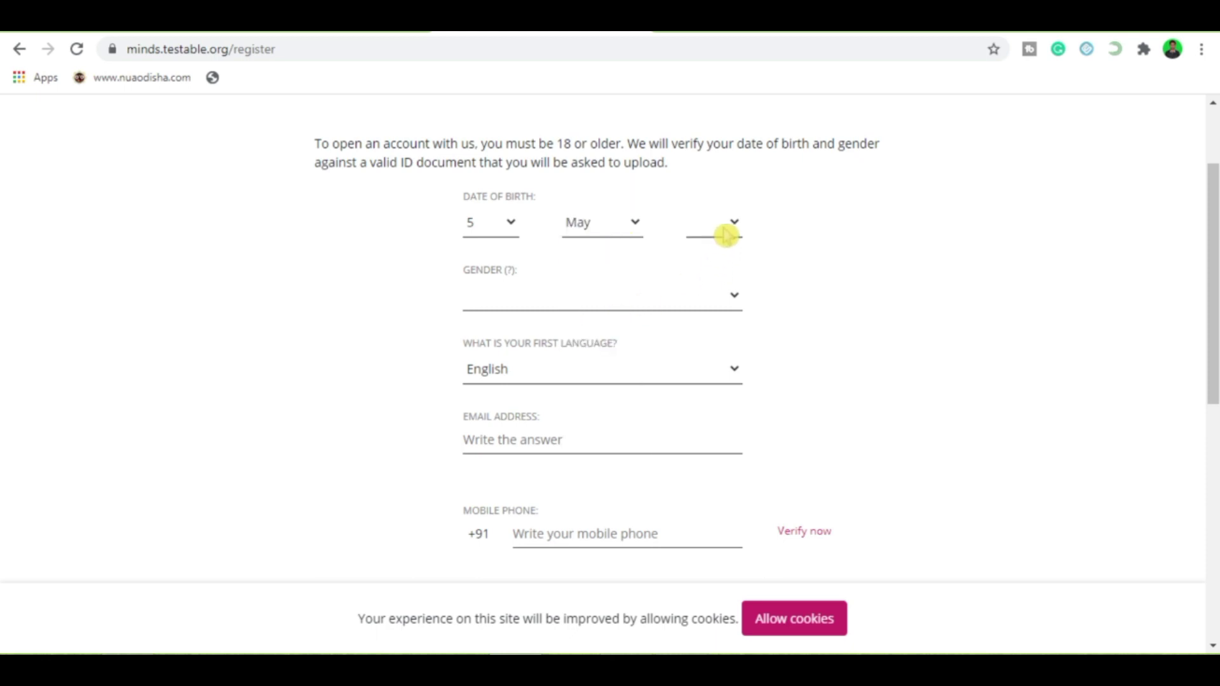
pyautogui.click(724, 234)
pyautogui.scroll(-1, 705, 381)
pyautogui.click(703, 486)
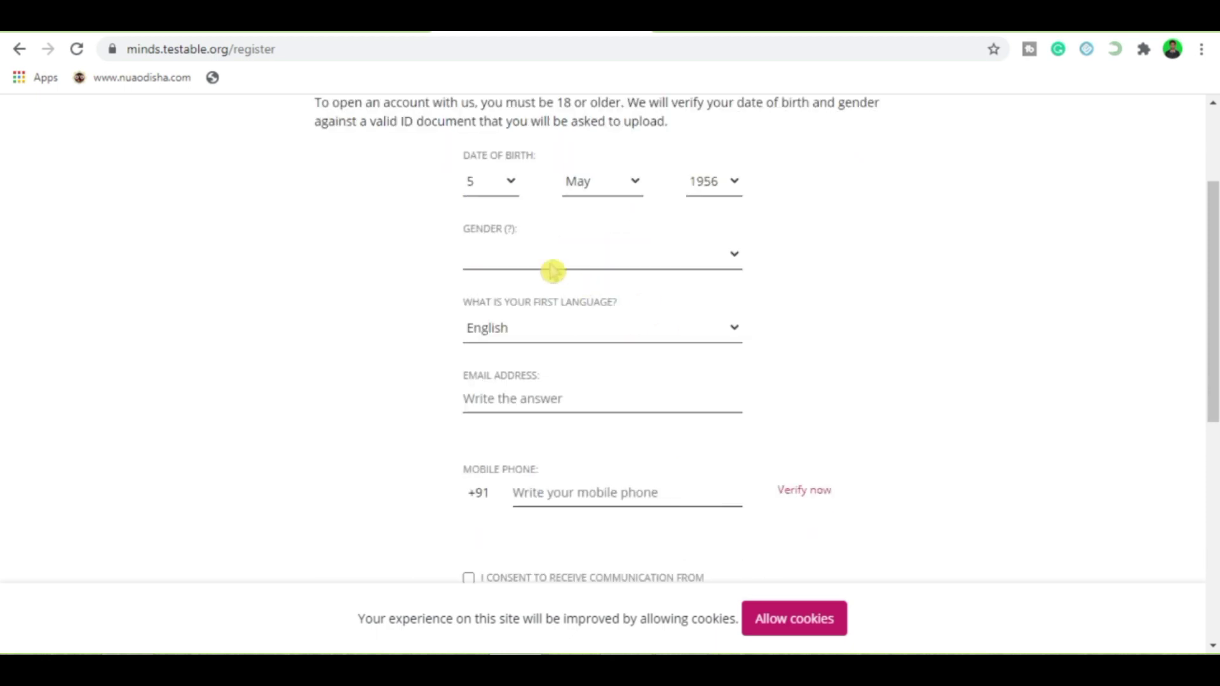
pyautogui.click(552, 270)
pyautogui.click(546, 297)
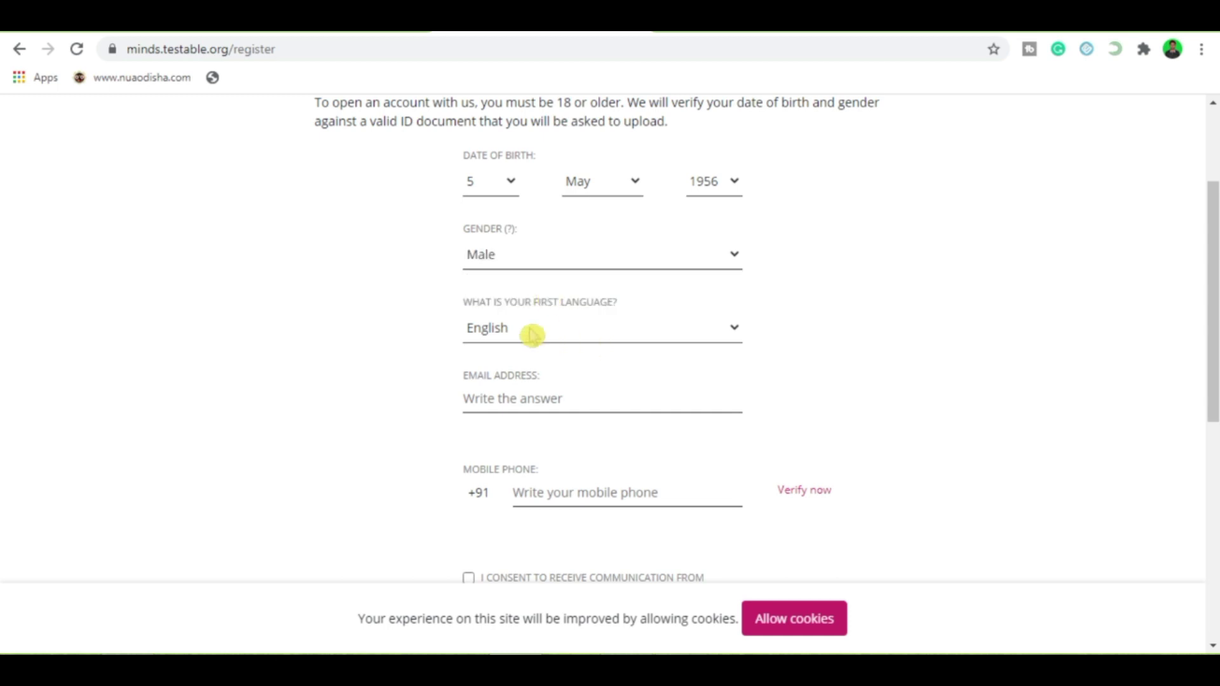
# Examine the email address, mobile phone verification and consent checkbox fields of the registration form.
pyautogui.moveTo(1213, 267); pyautogui.dragTo(1213, 324)
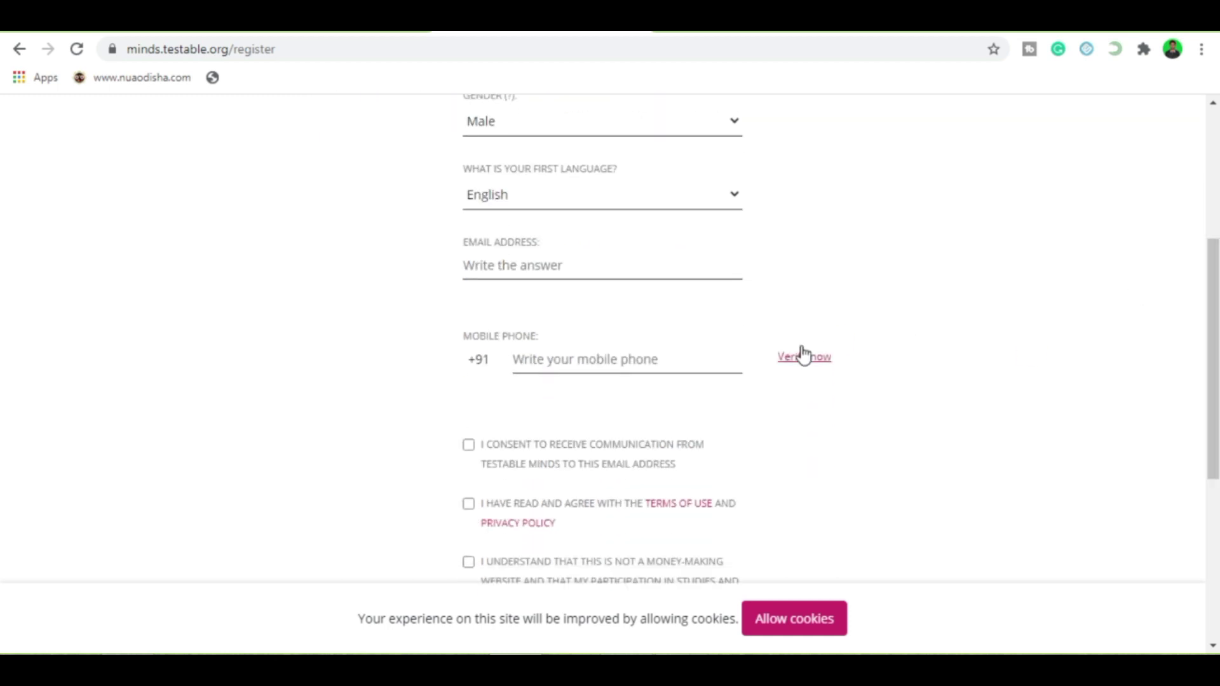
pyautogui.click(588, 267)
pyautogui.moveTo(1213, 319); pyautogui.dragTo(1213, 370)
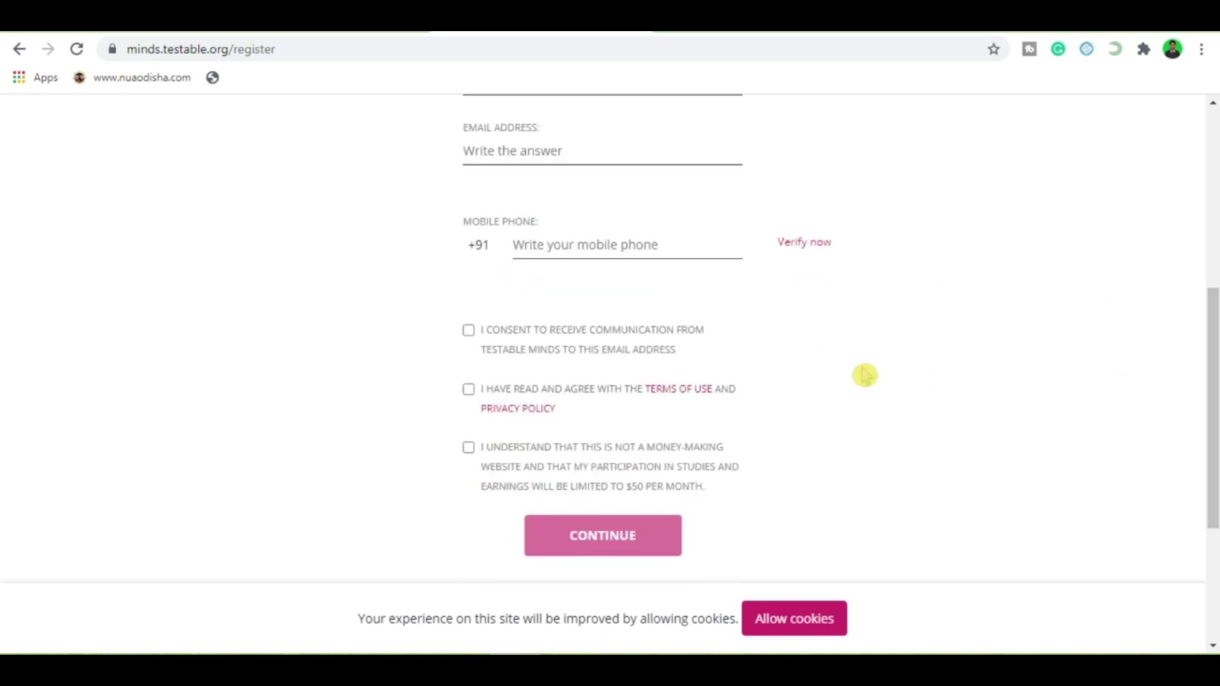
pyautogui.click(544, 248)
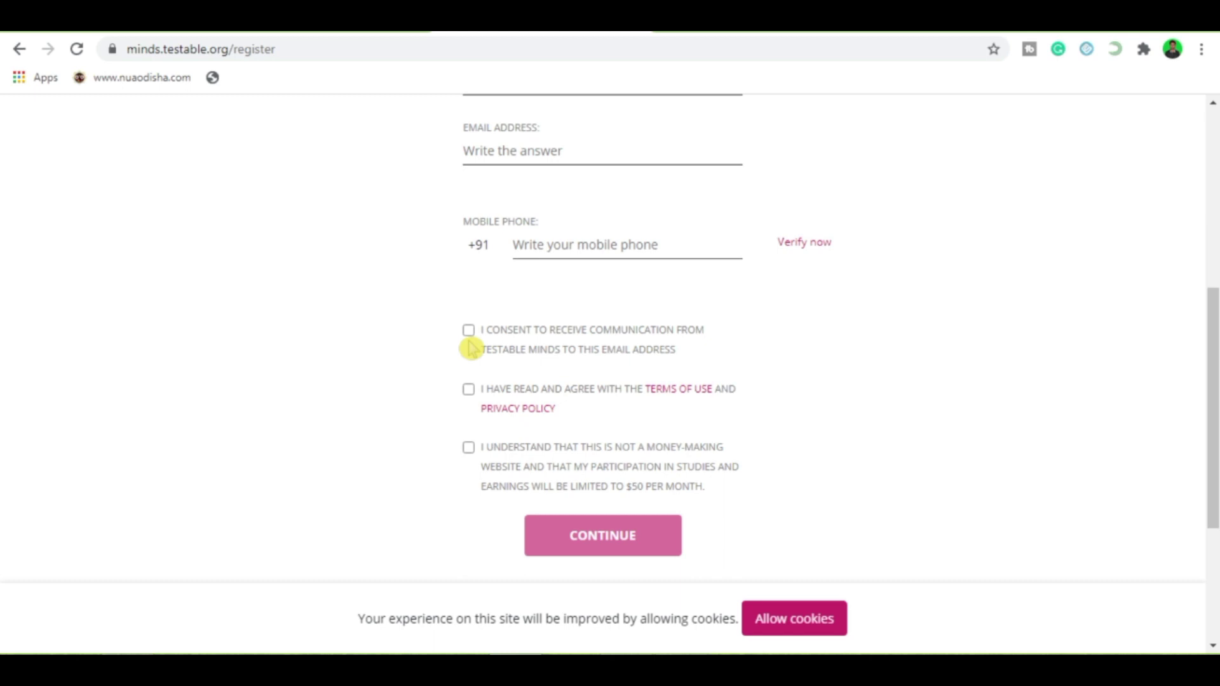
pyautogui.moveTo(452, 318); pyautogui.dragTo(495, 478)
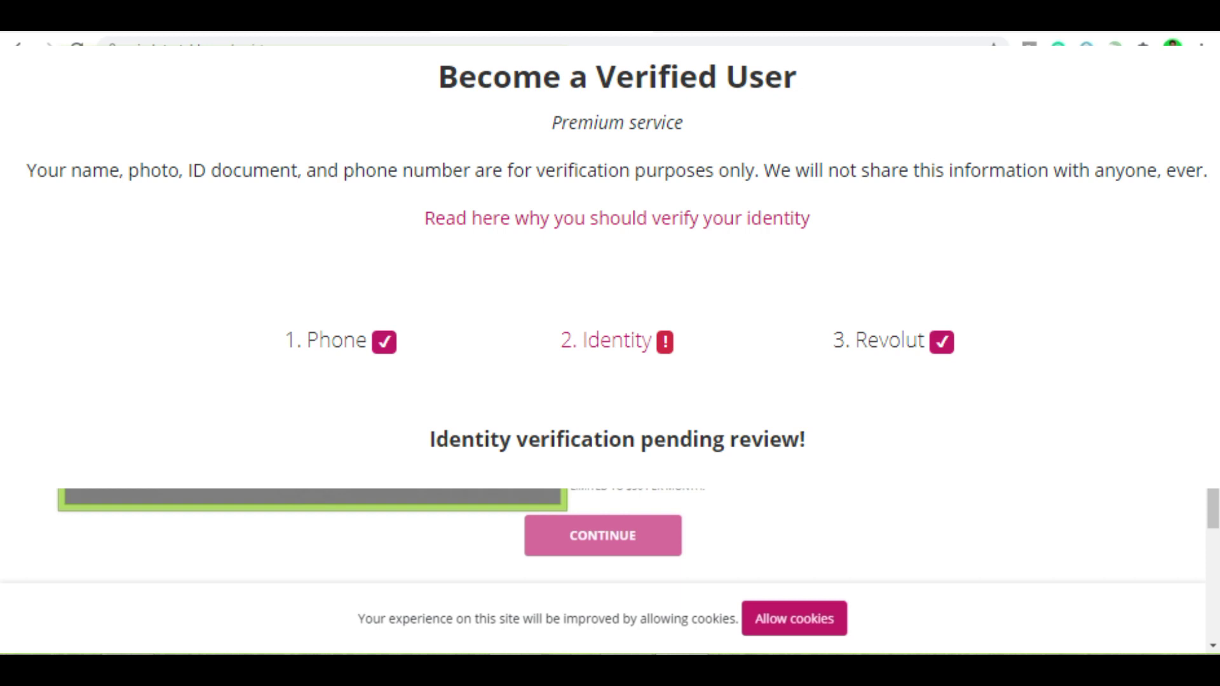
# Open the account's profile information and accept the four required statements.
pyautogui.moveTo(1086, 144)
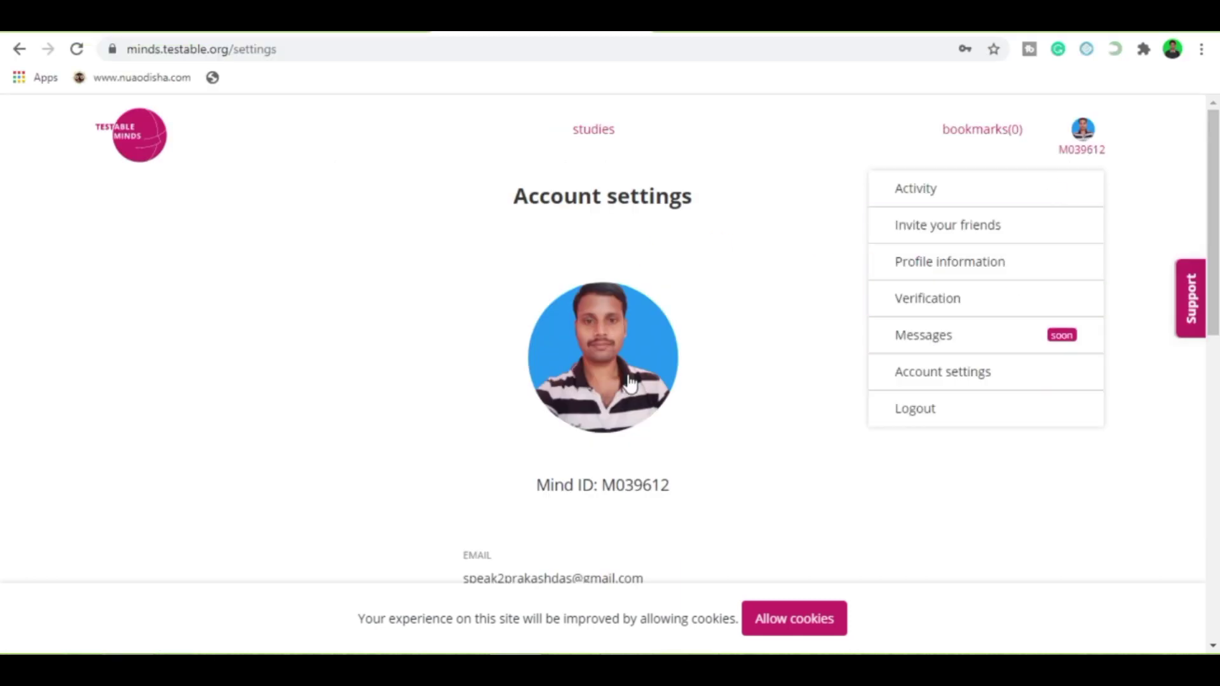
pyautogui.click(908, 272)
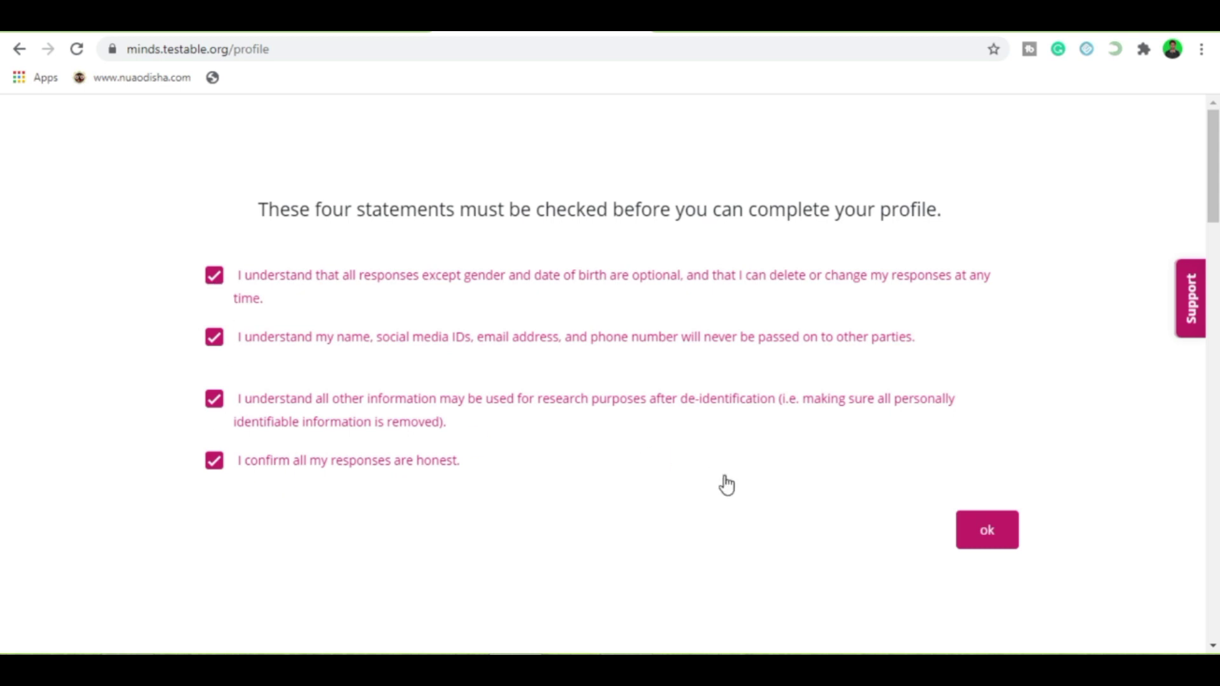
pyautogui.click(983, 530)
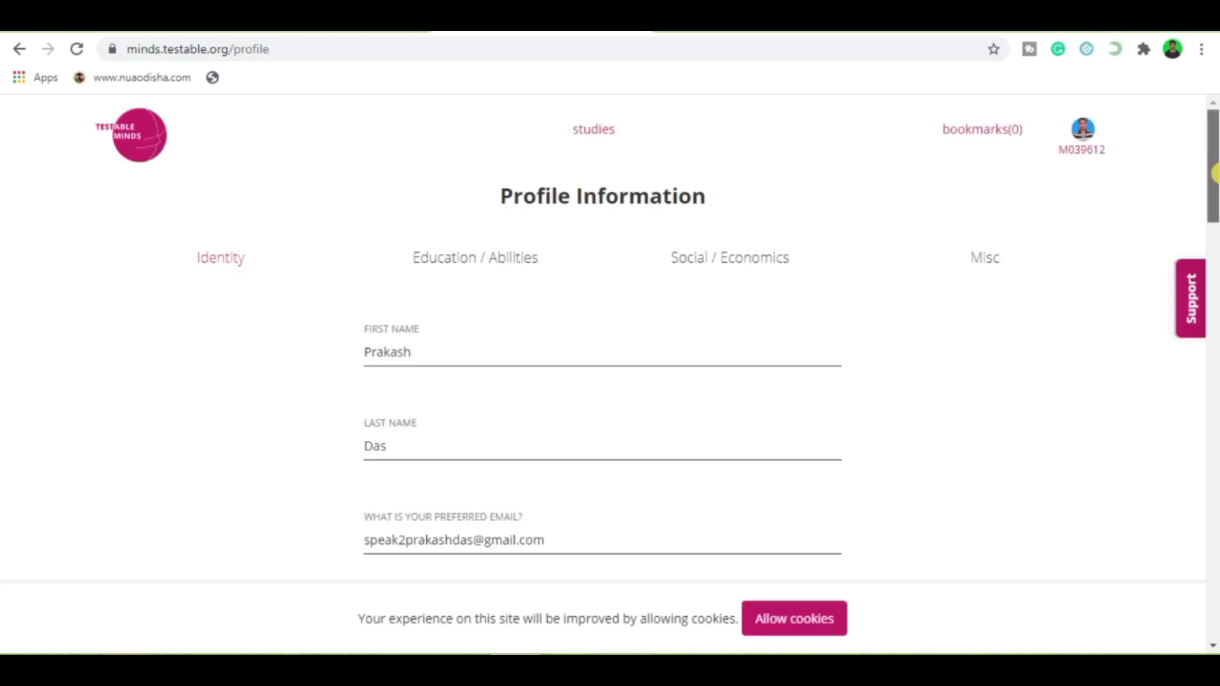
# Review the profile questions in the Identity section and the Education / Abilities section.
pyautogui.scroll(-15, 634, 232)
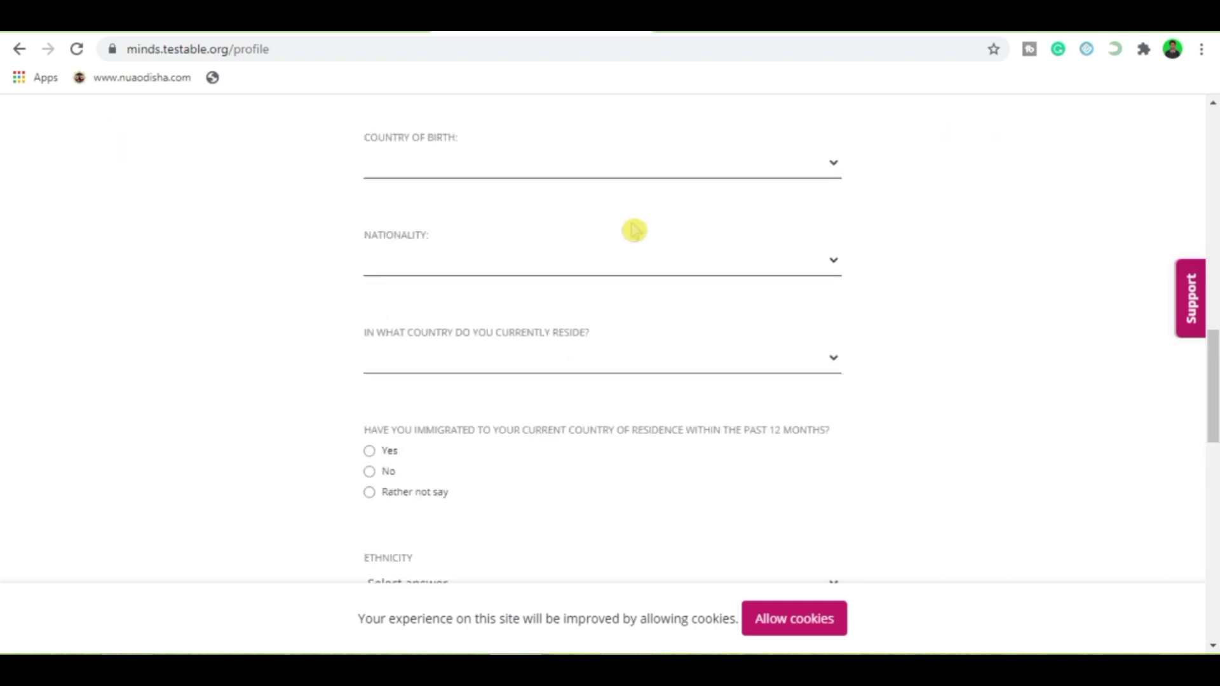
pyautogui.moveTo(1215, 400); pyautogui.dragTo(1215, 544)
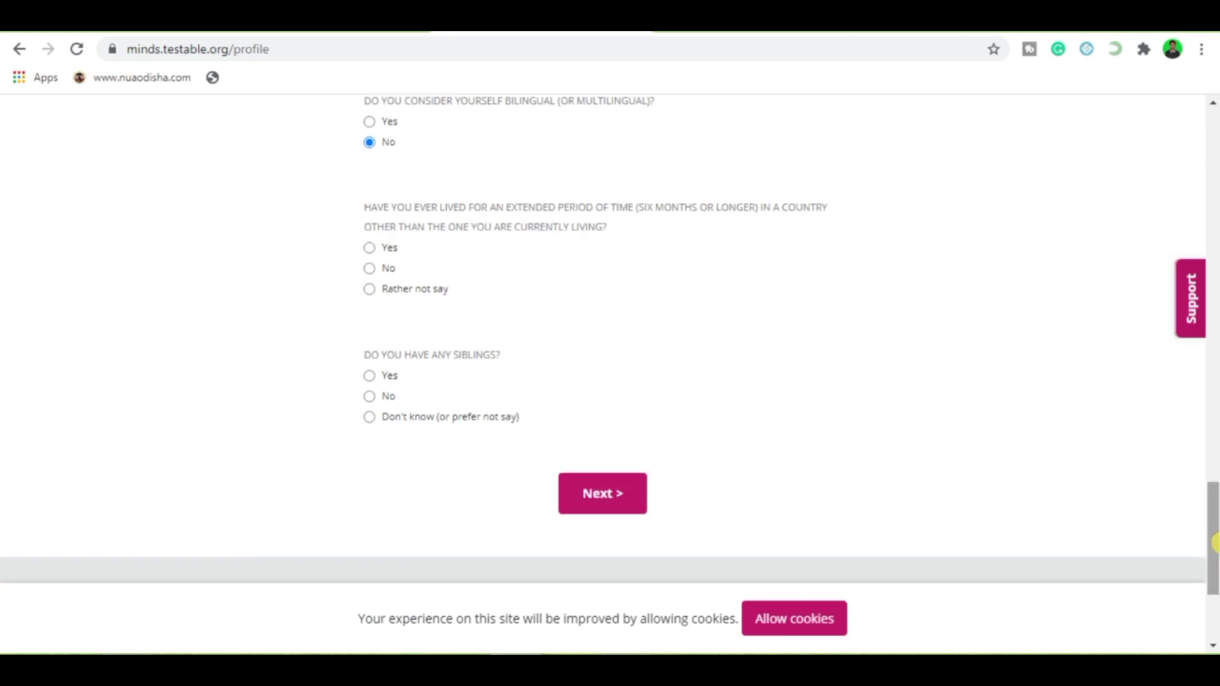
pyautogui.click(1214, 543)
pyautogui.moveTo(1214, 544); pyautogui.dragTo(1215, 168)
pyautogui.click(444, 264)
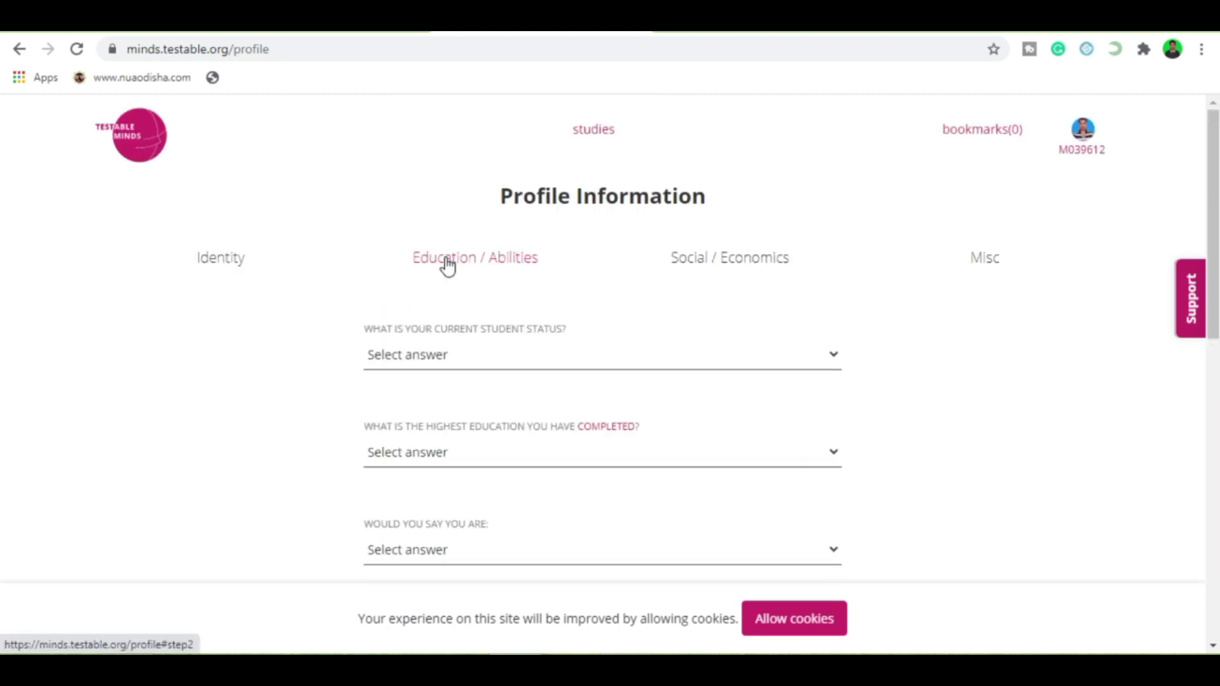
pyautogui.moveTo(1214, 290); pyautogui.dragTo(1213, 493)
# Examine the employment status and yearly income options in the Social / Economics section of the profile.
pyautogui.click(728, 167)
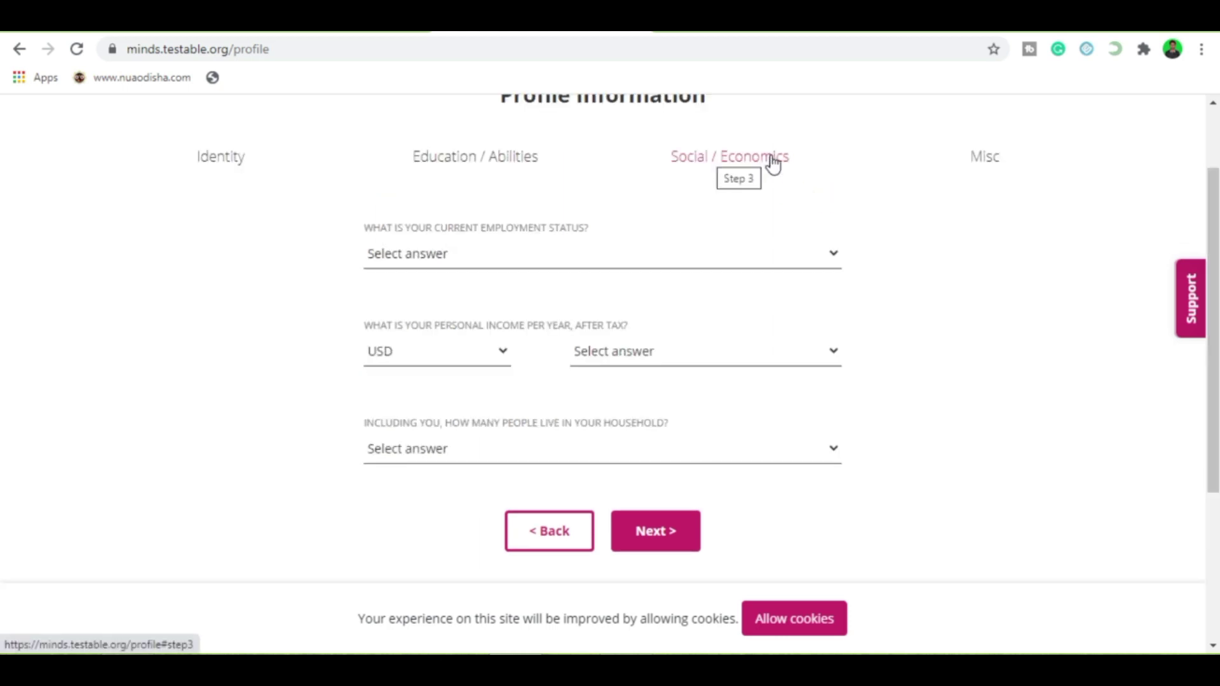
pyautogui.click(560, 263)
pyautogui.click(560, 263)
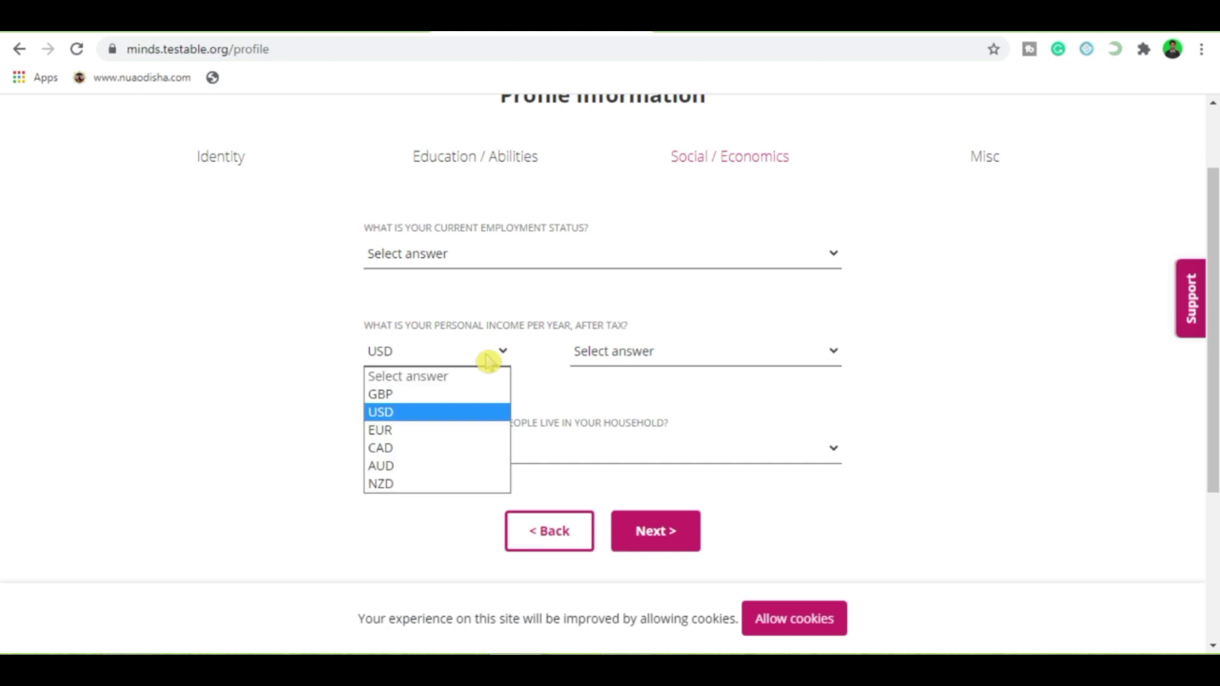
pyautogui.click(644, 359)
pyautogui.click(643, 359)
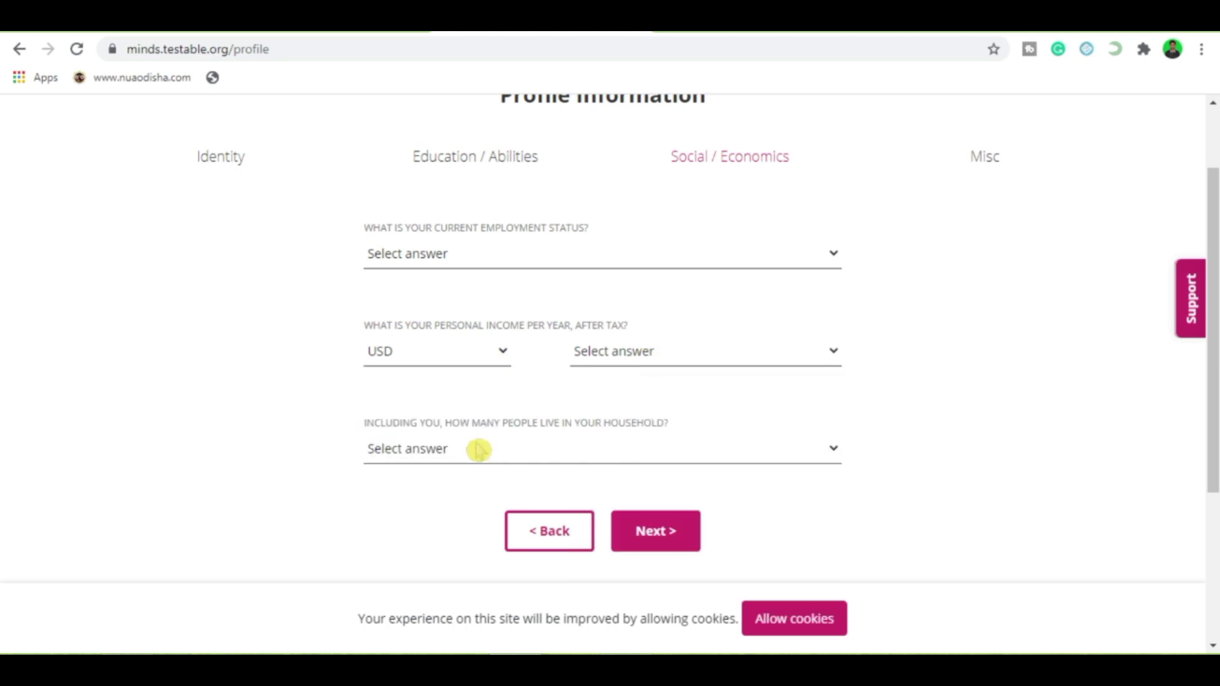
# In the Misc section, answer Yes to studies giving inaccurate information and Yes to studies with explicit language or graphic content.
pyautogui.click(987, 168)
pyautogui.moveTo(372, 231); pyautogui.dragTo(686, 240)
pyautogui.click(798, 243)
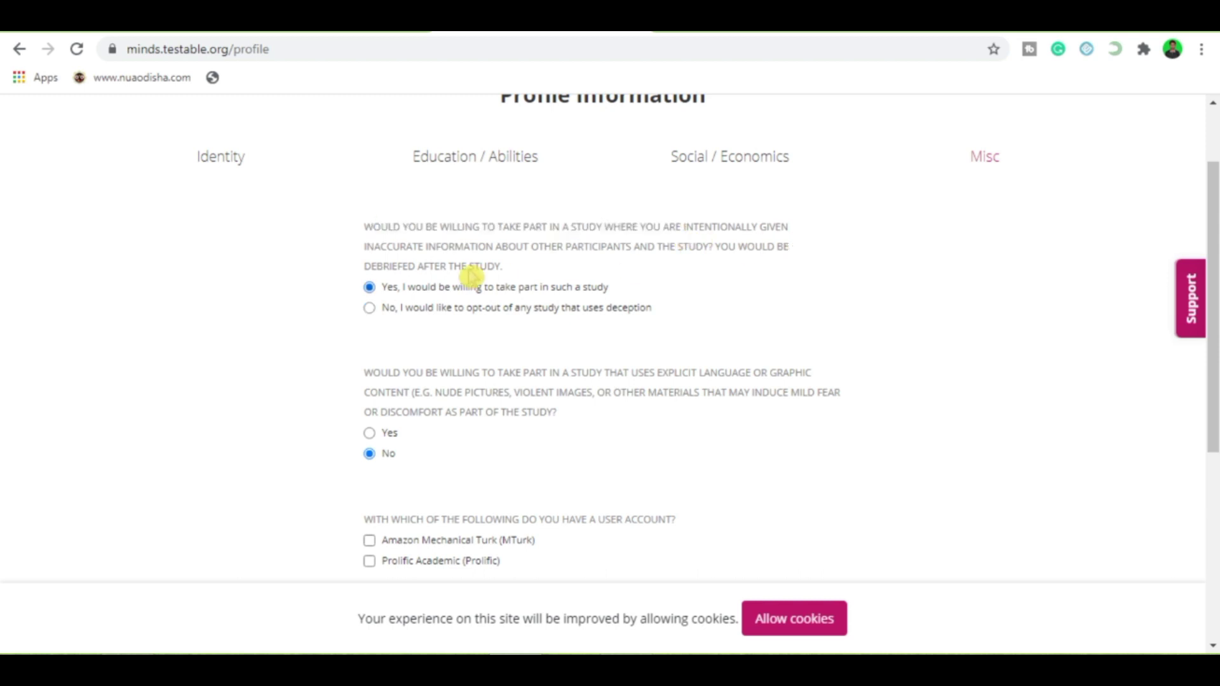
pyautogui.click(369, 287)
pyautogui.click(391, 434)
pyautogui.moveTo(1213, 267); pyautogui.dragTo(1214, 374)
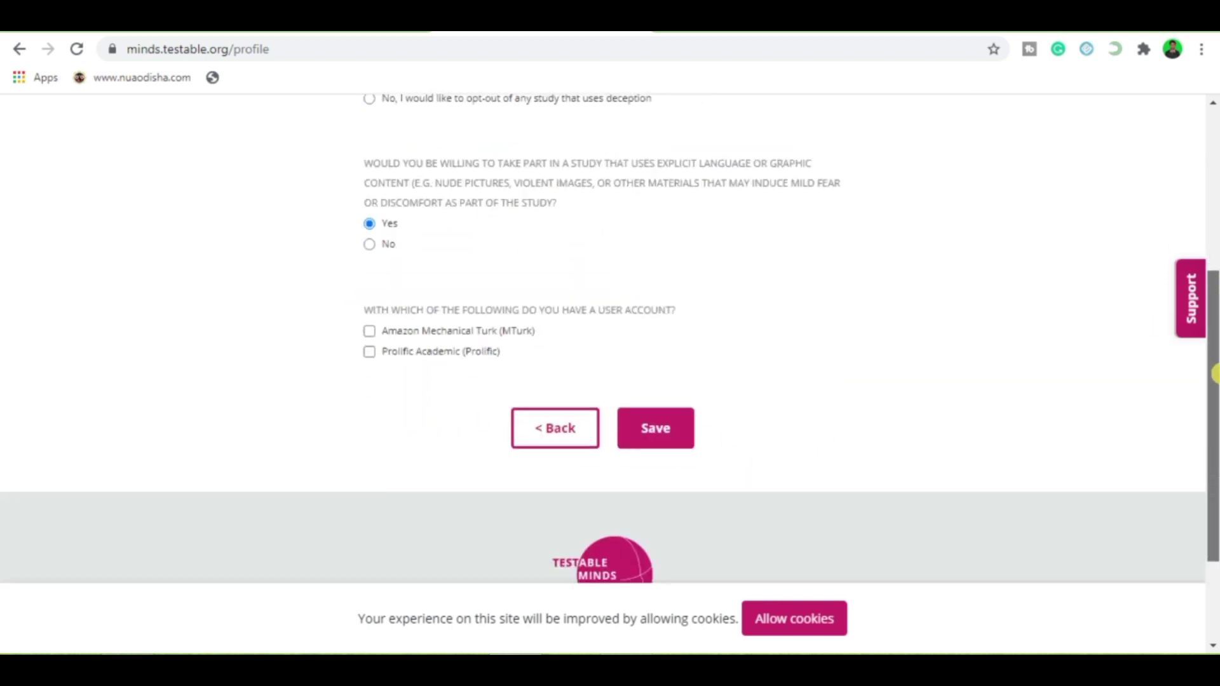
# Try the Amazon Mechanical Turk and Prolific Academic options in the user account question and save the profile.
pyautogui.click(422, 334)
pyautogui.click(473, 336)
pyautogui.moveTo(409, 312); pyautogui.dragTo(562, 316)
pyautogui.click(672, 340)
pyautogui.moveTo(388, 331); pyautogui.dragTo(506, 332)
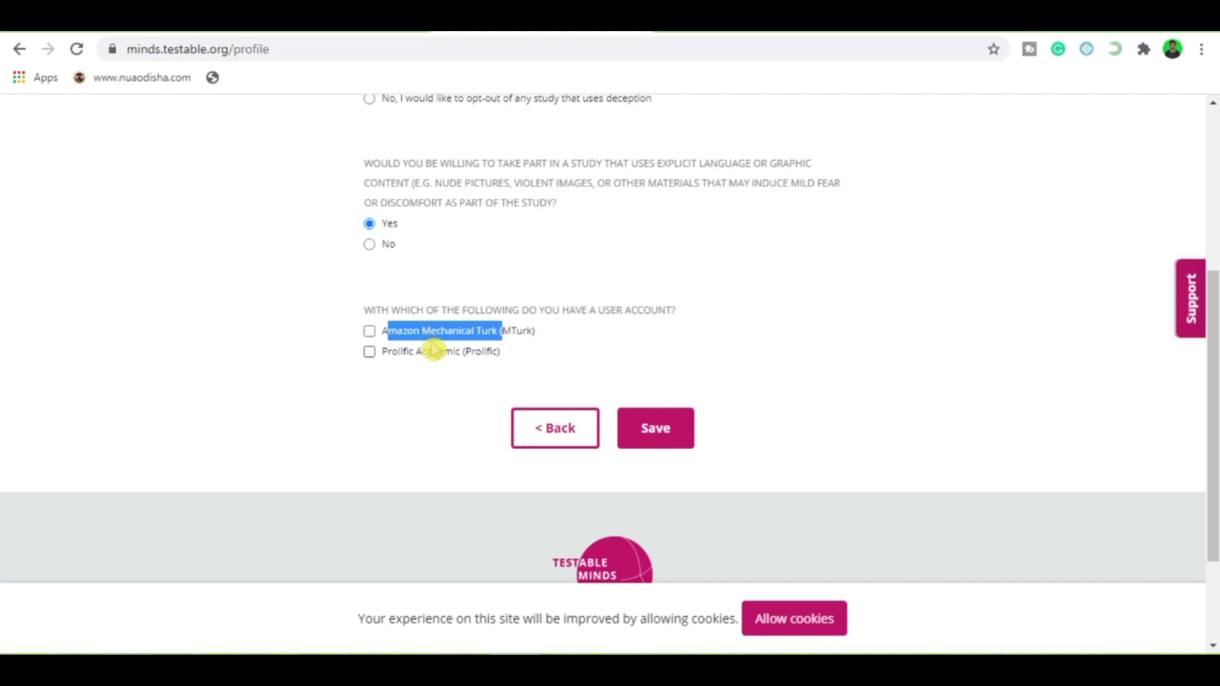
pyautogui.click(404, 333)
pyautogui.click(407, 352)
pyautogui.click(396, 335)
pyautogui.click(403, 351)
pyautogui.click(655, 428)
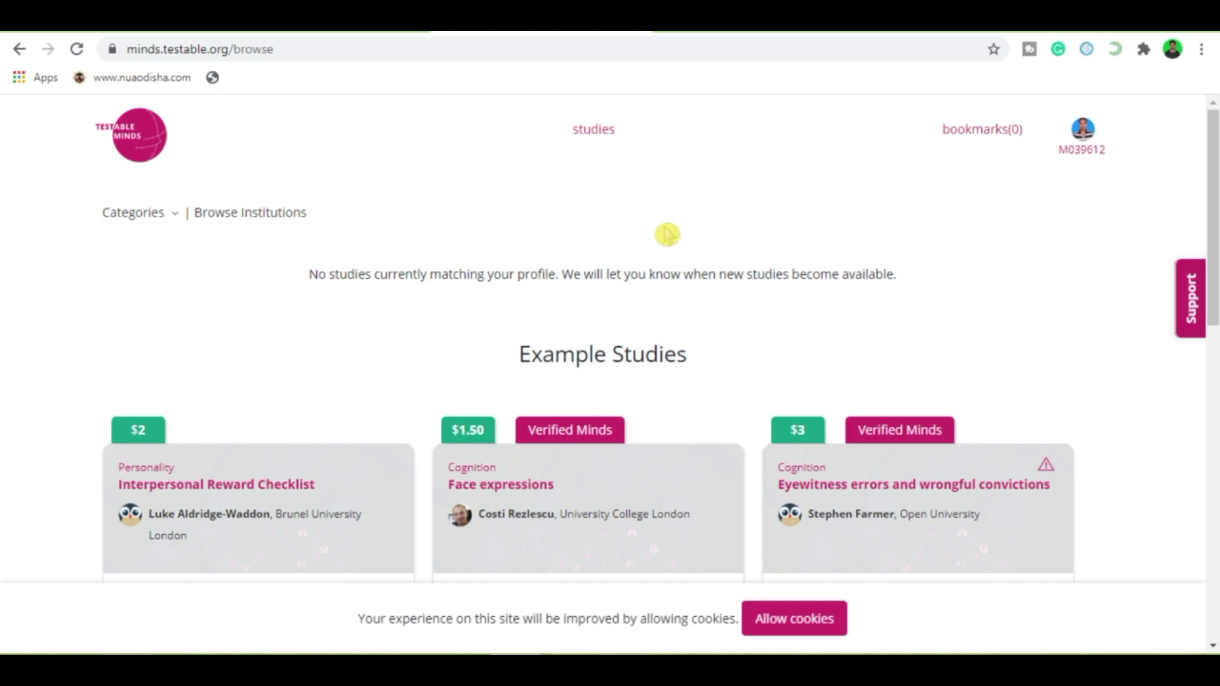
# Examine the example studies, marking the reward and the number of minds tested on the Reading graphs (Study 113) card.
pyautogui.moveTo(554, 118); pyautogui.dragTo(667, 210)
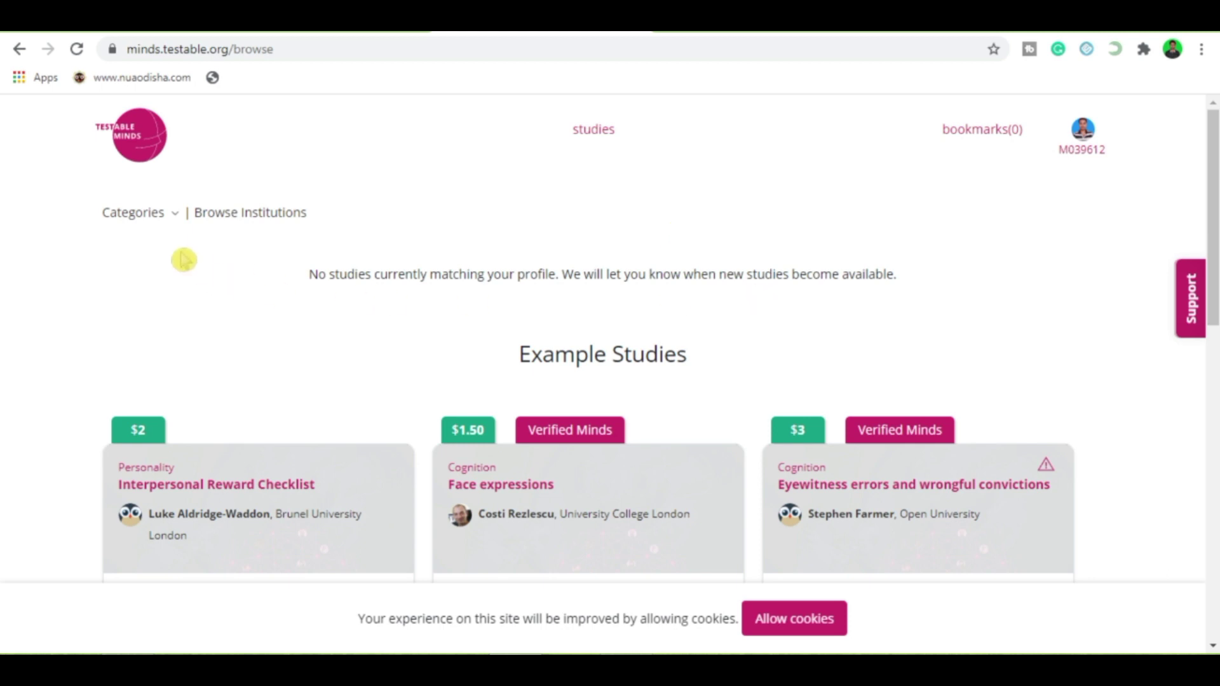
pyautogui.moveTo(151, 248)
pyautogui.mouseDown()
pyautogui.moveTo(258, 303)
pyautogui.moveTo(313, 382)
pyautogui.mouseUp()
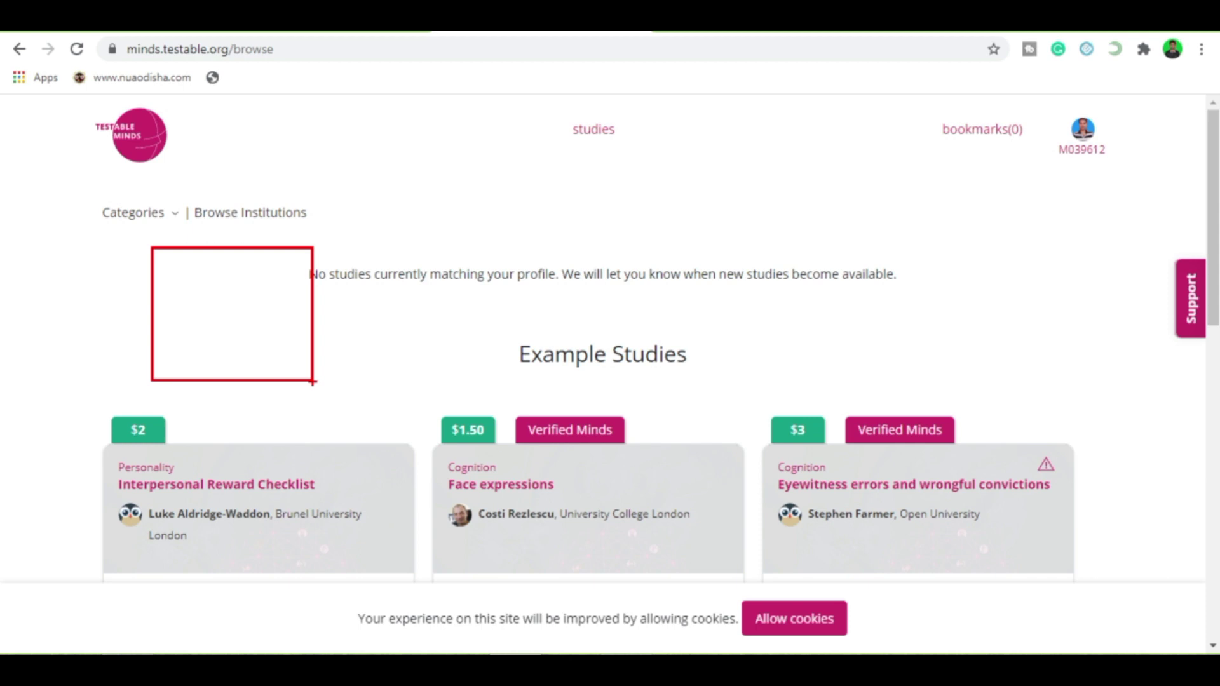
pyautogui.scroll(-3, 304, 368)
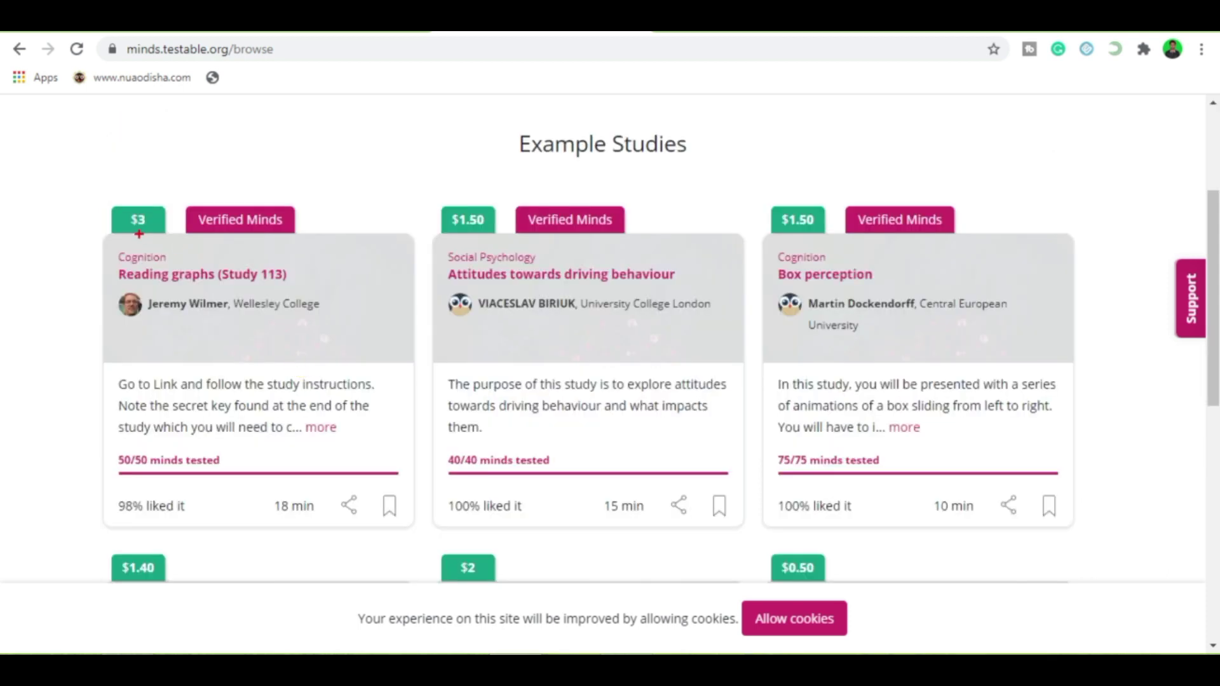
pyautogui.moveTo(104, 198); pyautogui.dragTo(172, 240)
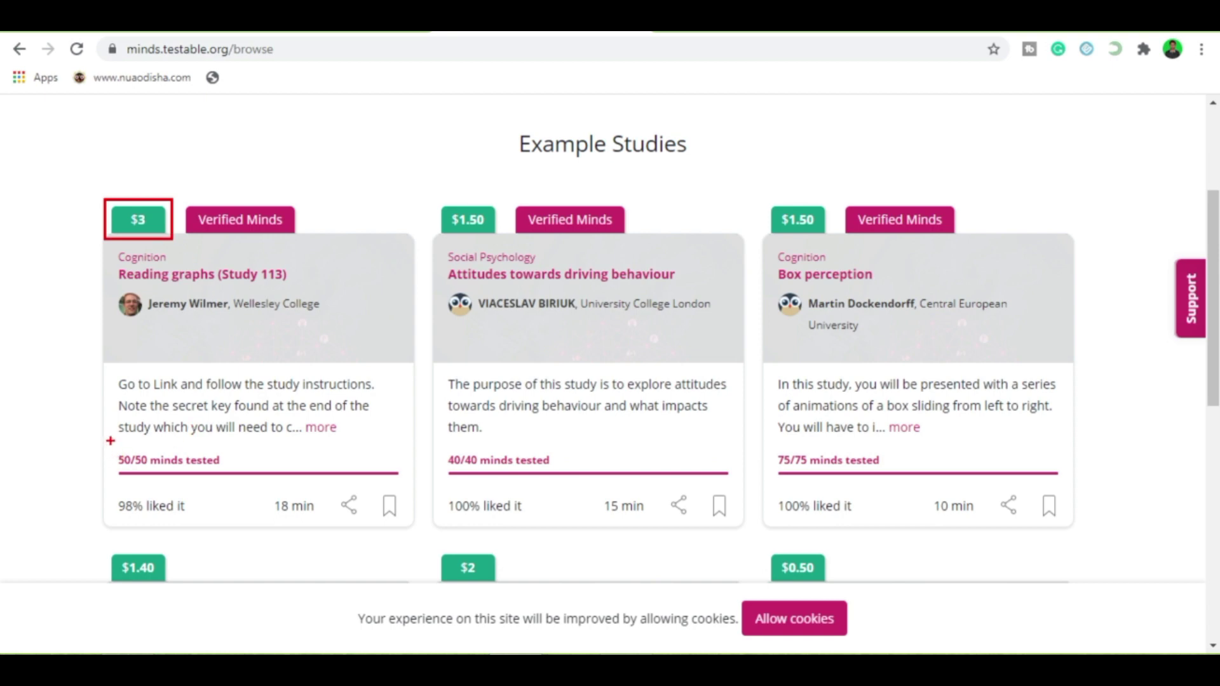
pyautogui.moveTo(110, 440)
pyautogui.mouseDown()
pyautogui.moveTo(242, 464)
pyautogui.moveTo(226, 484)
pyautogui.moveTo(135, 474)
pyautogui.moveTo(154, 475)
pyautogui.mouseUp()
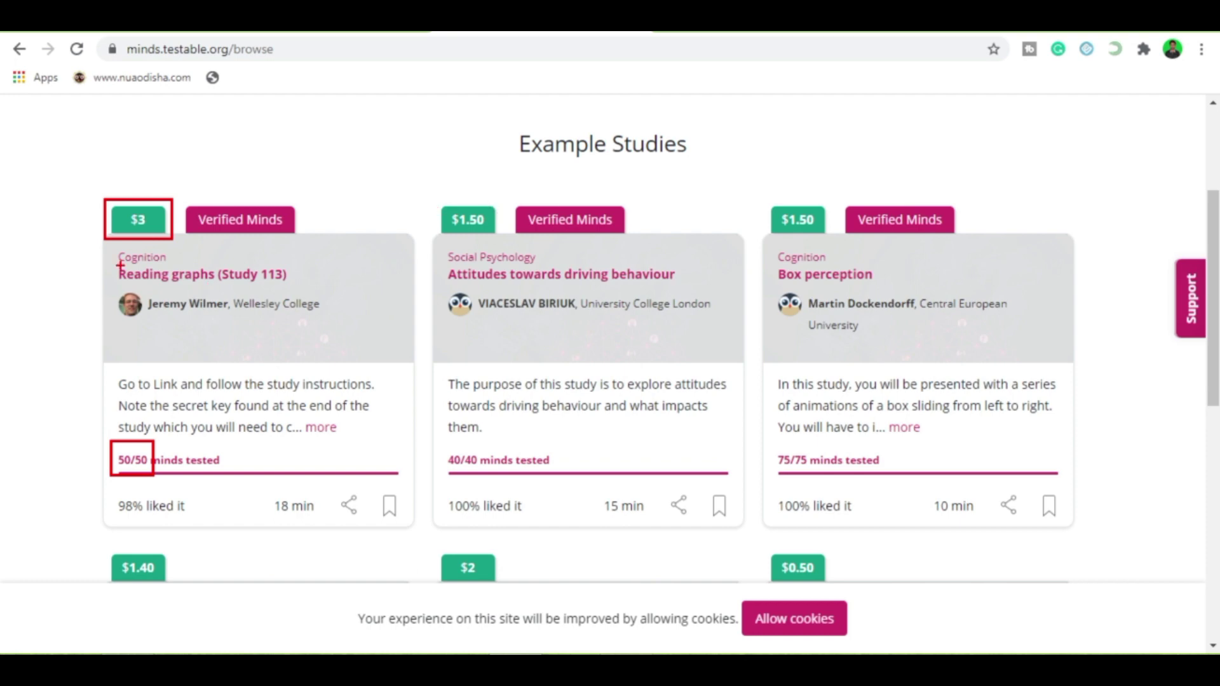
# Mark the titles of the first three example studies and the minds tested on the driving behaviour and Box perception cards, clearing the marks at the end.
pyautogui.moveTo(119, 264); pyautogui.dragTo(259, 298)
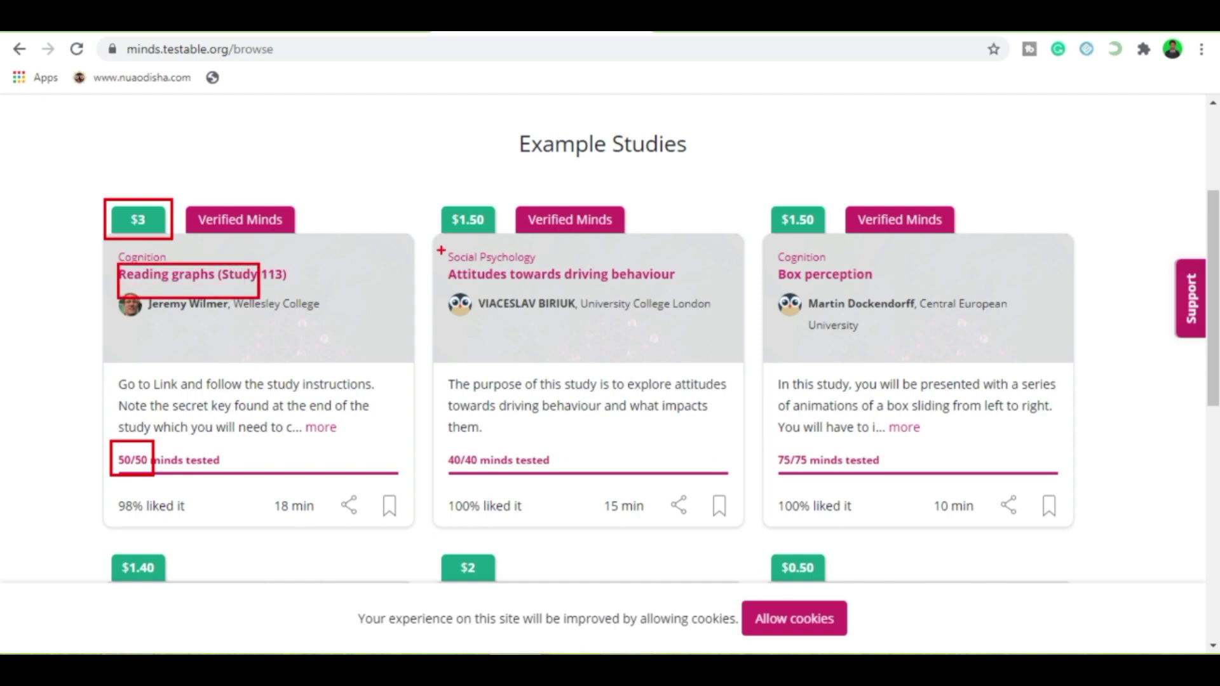
pyautogui.moveTo(441, 250)
pyautogui.mouseDown()
pyautogui.moveTo(659, 269)
pyautogui.moveTo(688, 293)
pyautogui.mouseUp()
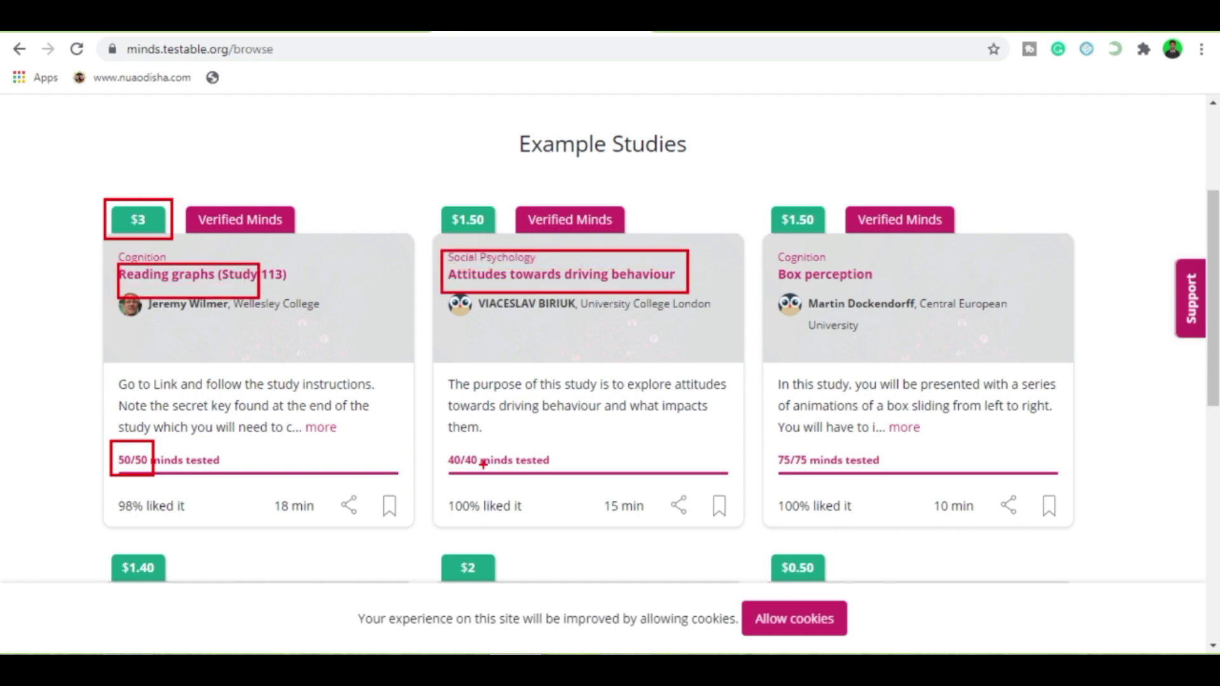
pyautogui.moveTo(446, 448); pyautogui.dragTo(539, 471)
pyautogui.moveTo(768, 451); pyautogui.dragTo(849, 472)
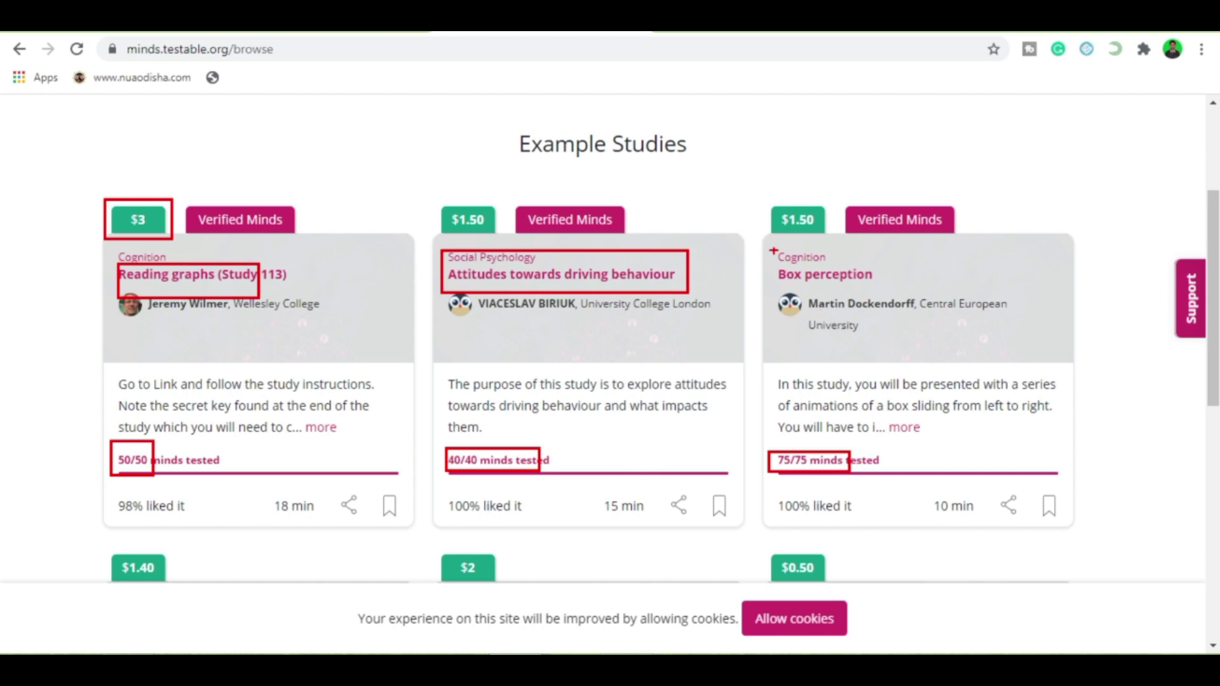
pyautogui.moveTo(765, 228); pyautogui.dragTo(870, 318)
pyautogui.press('Escape')
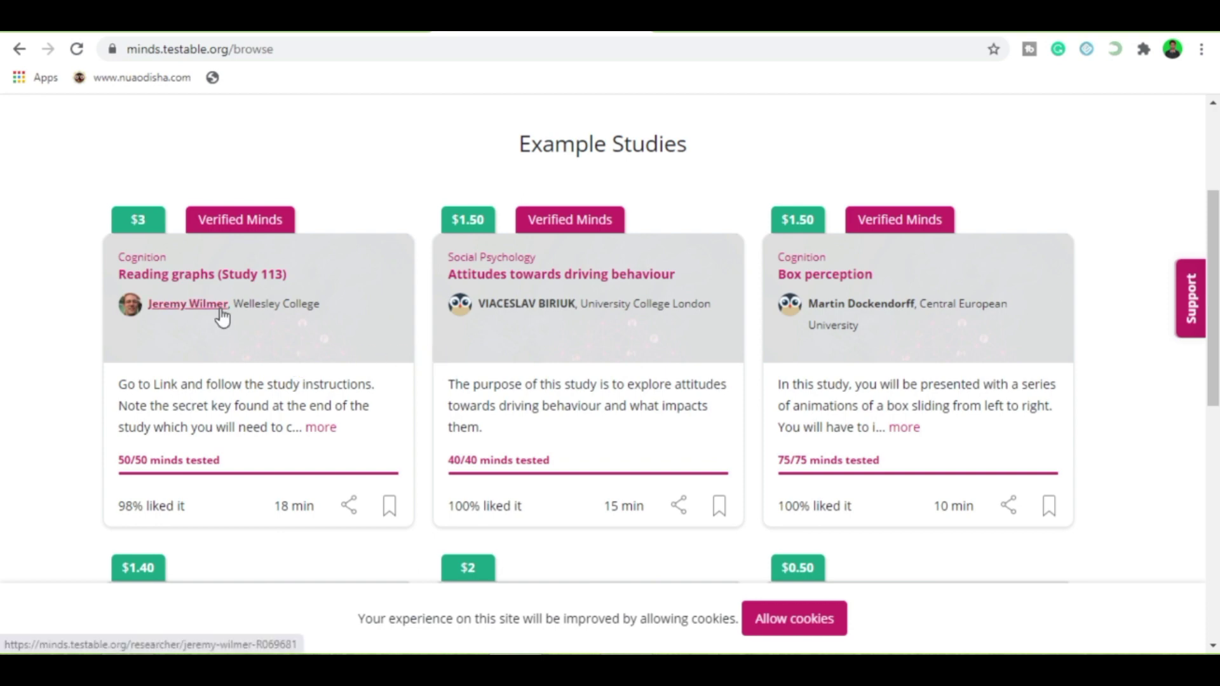
# Compare the Verified Minds label on the Box perception card with the unlabelled Interpersonal Reward Checklist card.
pyautogui.hotkey('ctrl', '2')
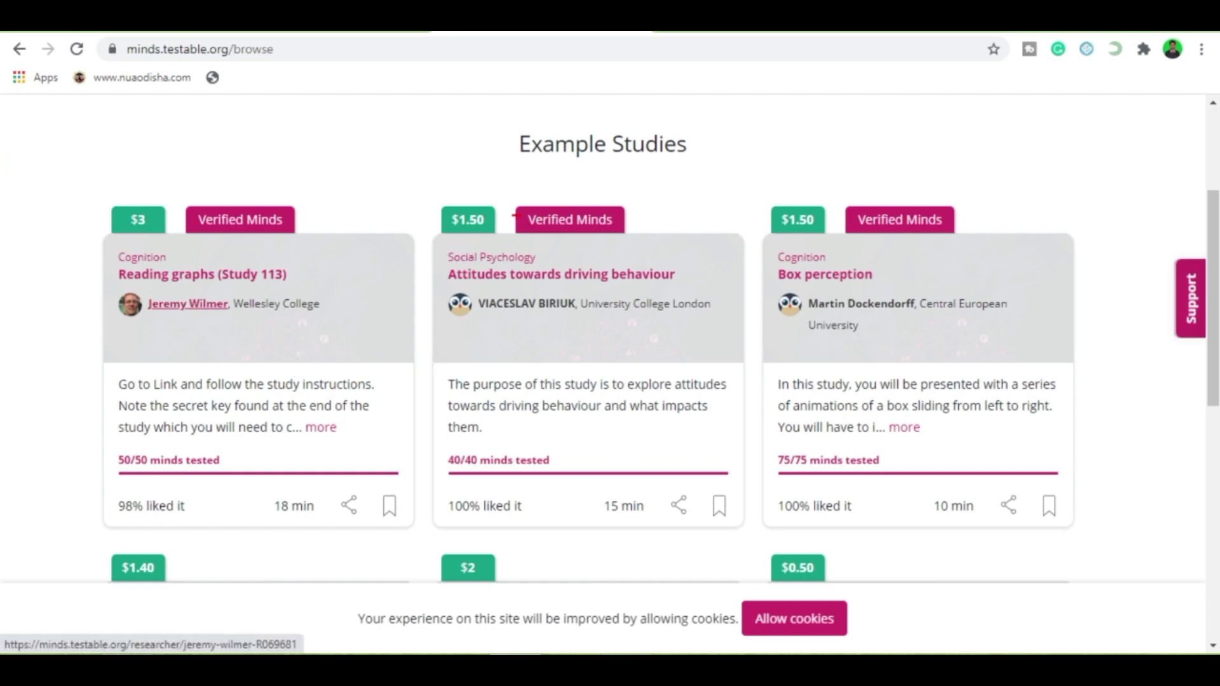
pyautogui.moveTo(840, 197); pyautogui.dragTo(955, 260)
pyautogui.scroll(-5, 664, 342)
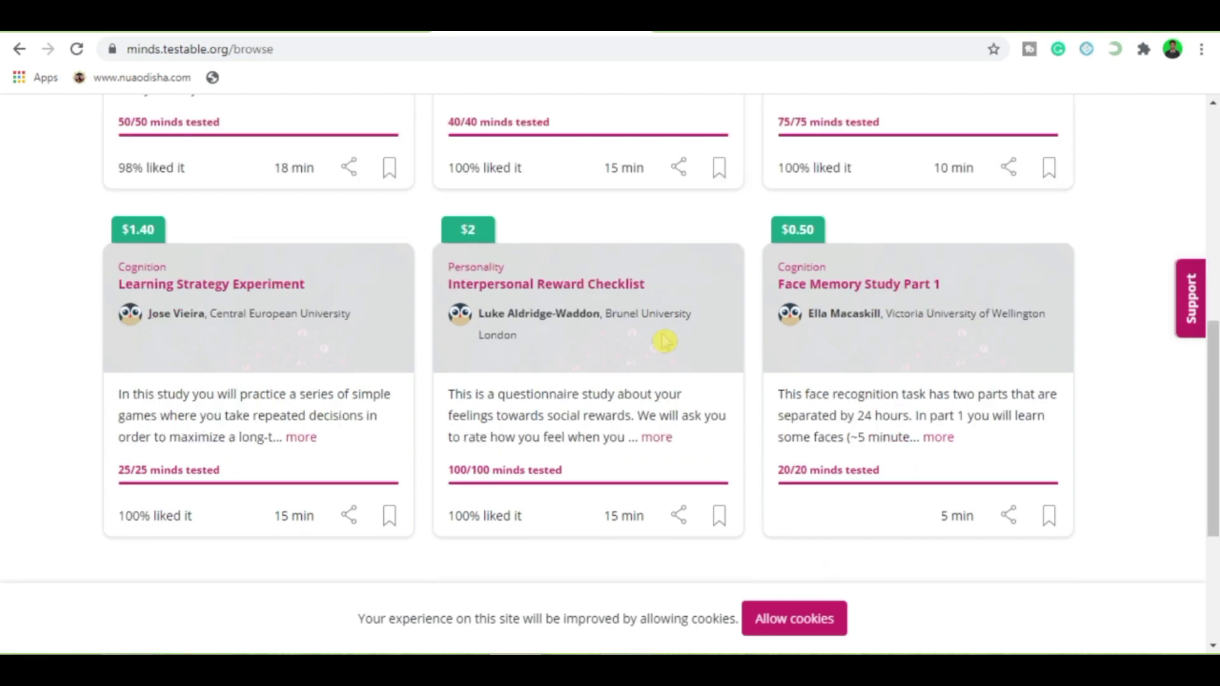
pyautogui.moveTo(510, 218)
pyautogui.mouseDown()
pyautogui.moveTo(559, 229)
pyautogui.moveTo(648, 198)
pyautogui.moveTo(635, 198)
pyautogui.moveTo(643, 257)
pyautogui.mouseUp()
pyautogui.scroll(10, 664, 341)
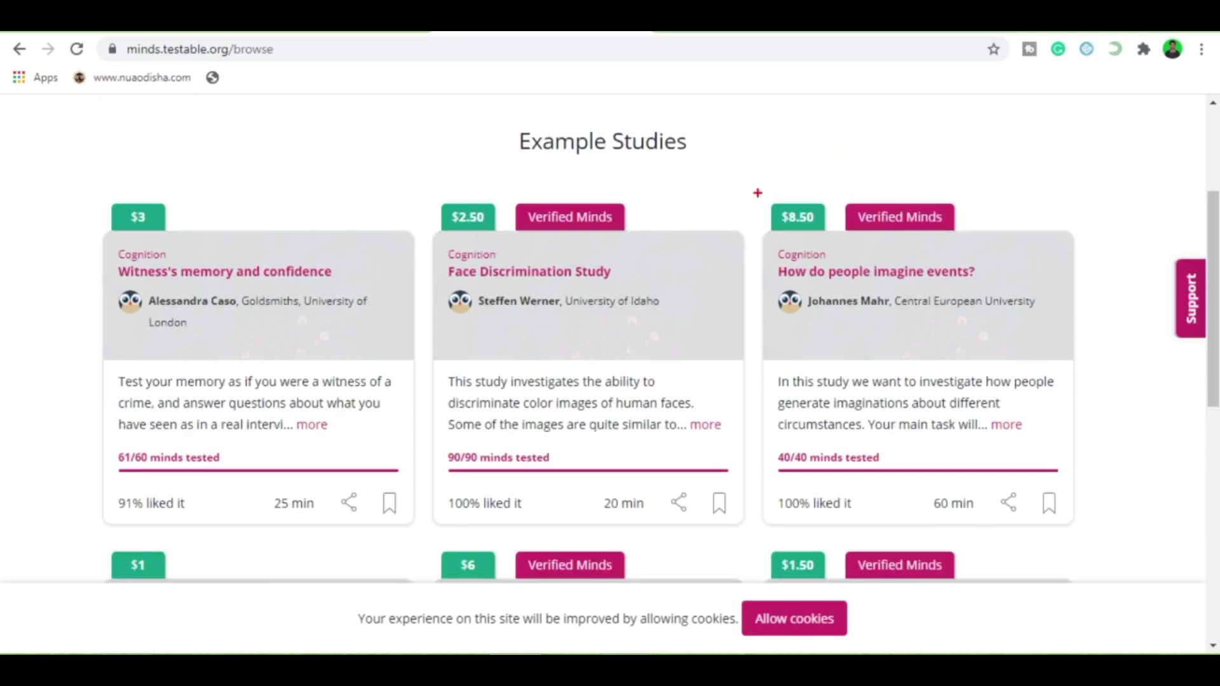
# Mark the rewards of "How do people imagine events?" and "Draw graphs on paper" (Study 112), plus the former's minds tested, and review the remaining studies.
pyautogui.moveTo(757, 192)
pyautogui.mouseDown()
pyautogui.moveTo(812, 246)
pyautogui.moveTo(840, 250)
pyautogui.mouseUp()
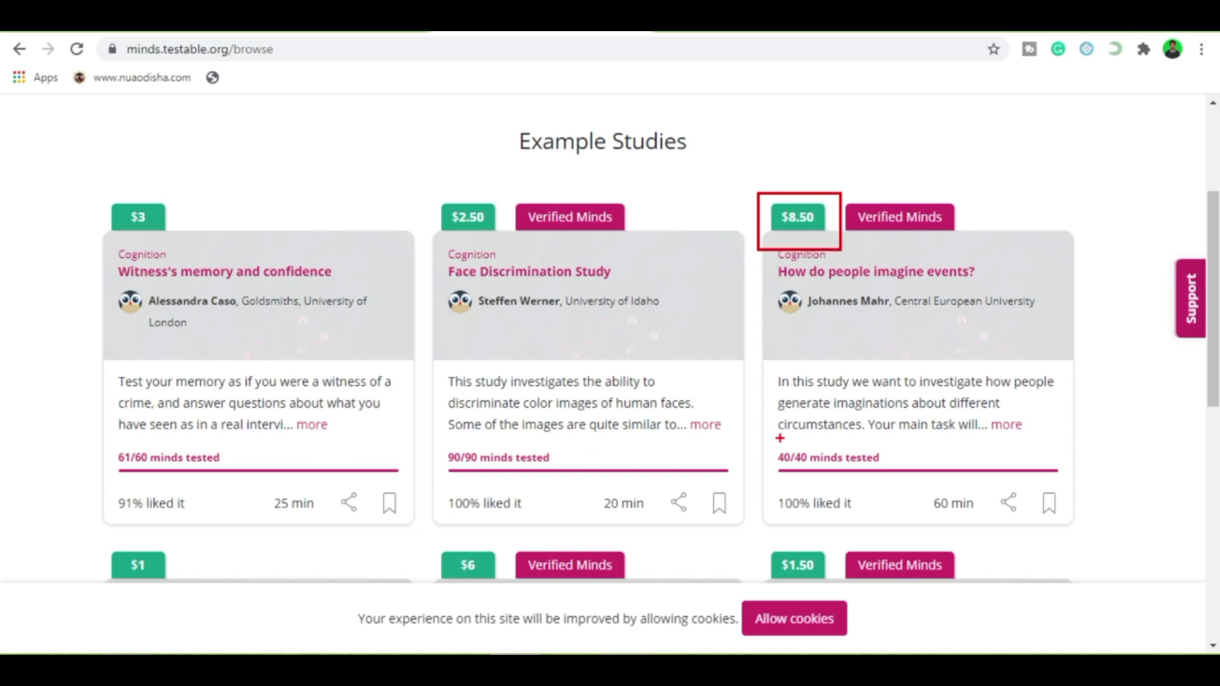
pyautogui.moveTo(775, 445); pyautogui.dragTo(844, 478)
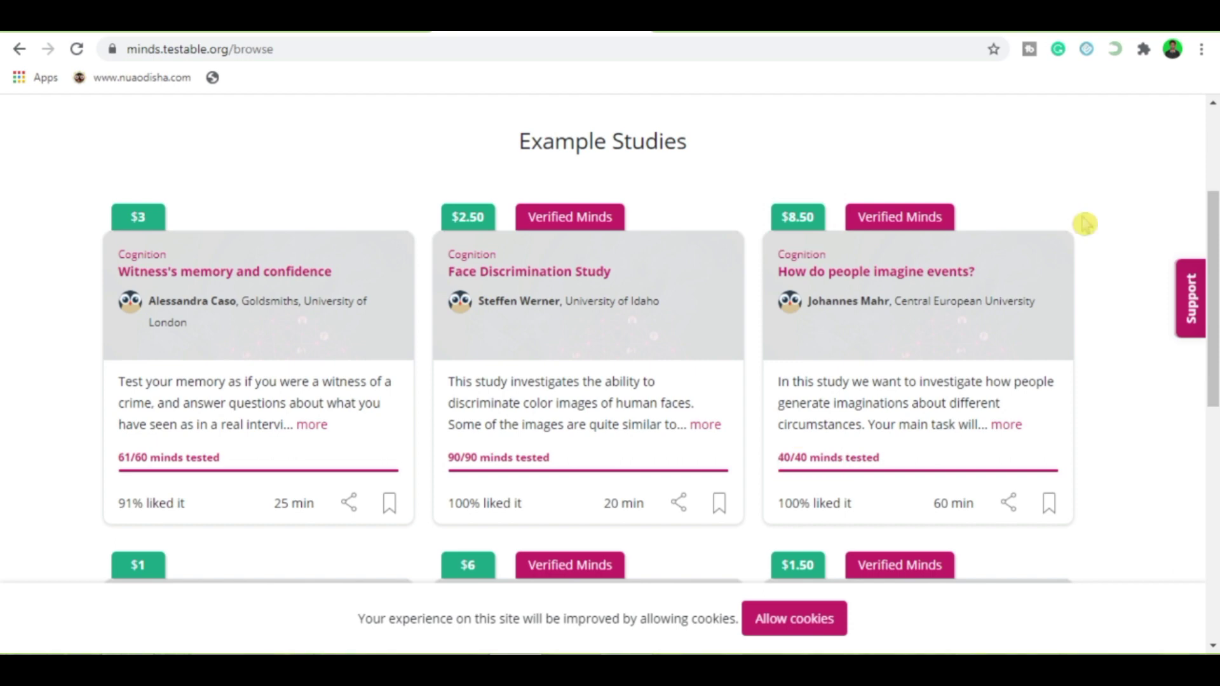
pyautogui.scroll(-3, 1210, 299)
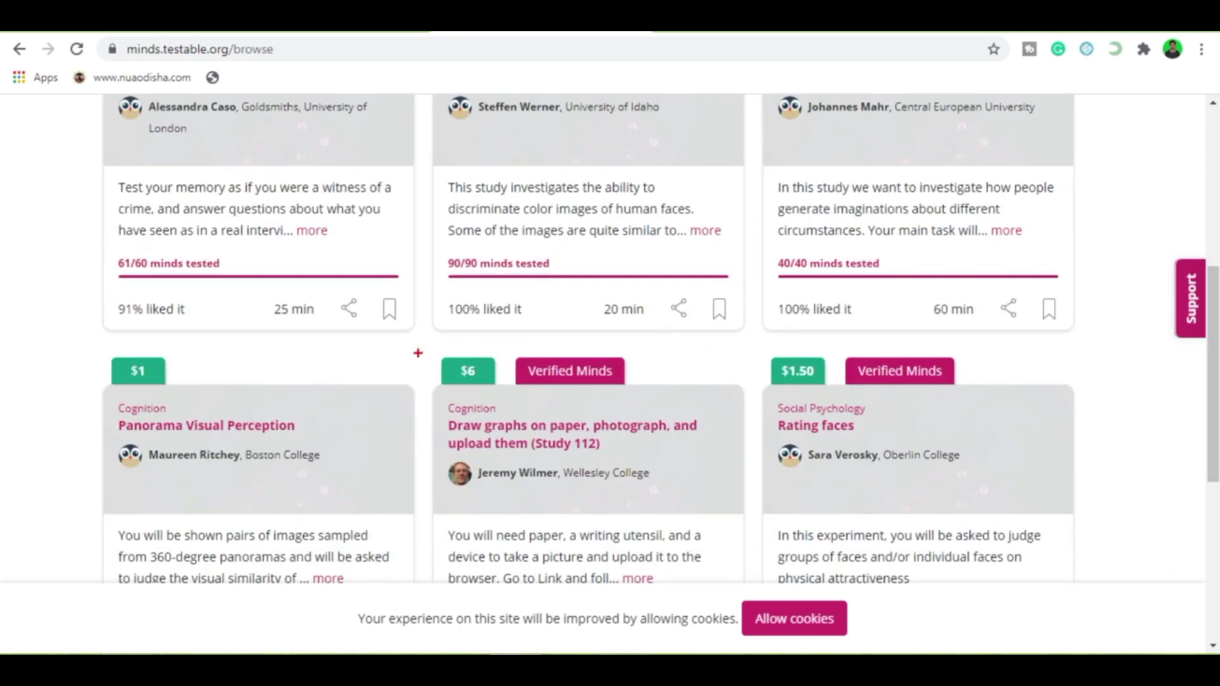
pyautogui.moveTo(441, 351); pyautogui.dragTo(515, 404)
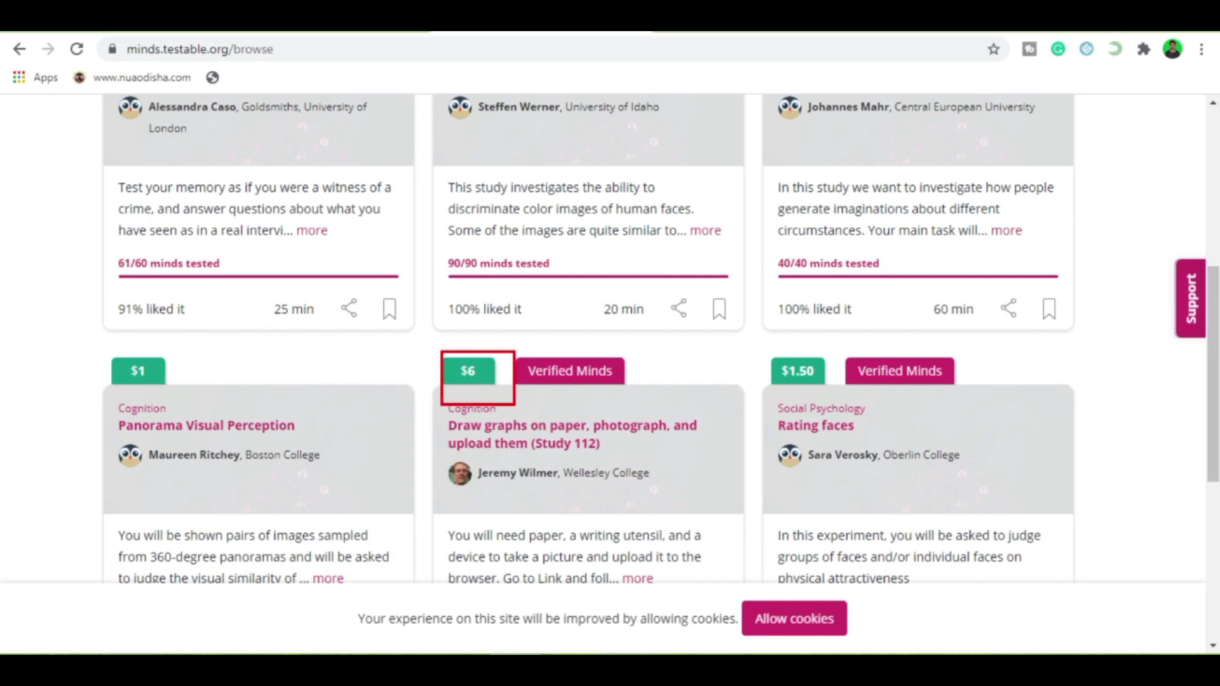
pyautogui.press('Escape')
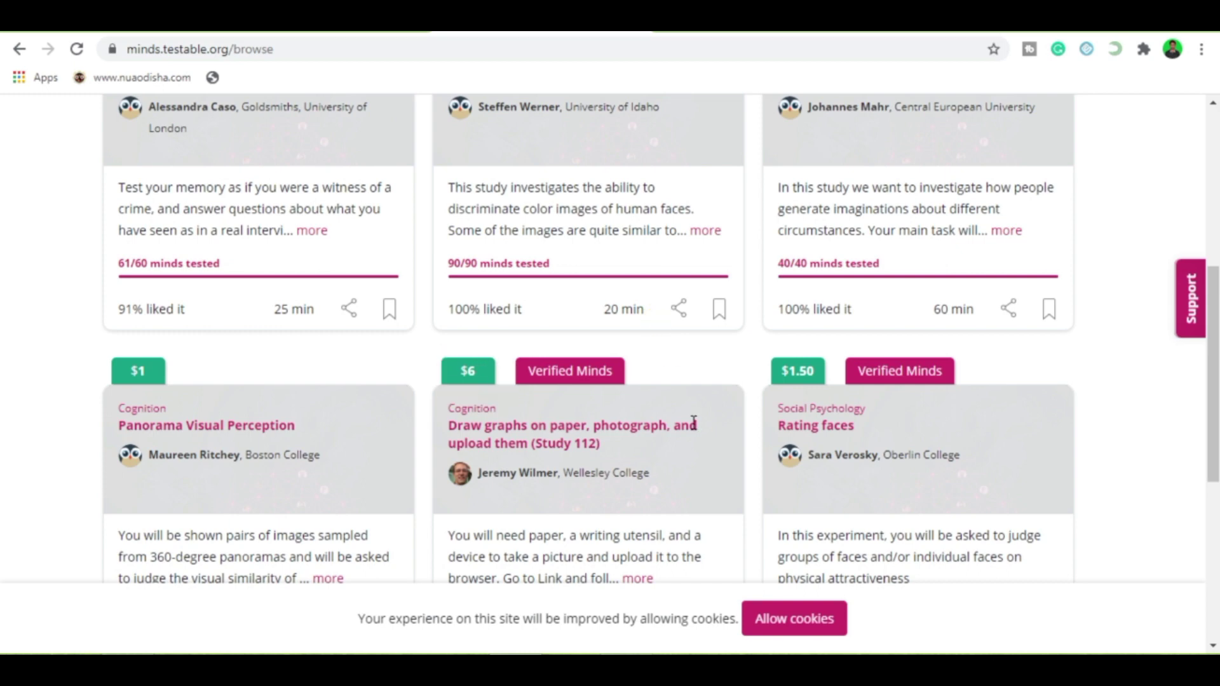
pyautogui.moveTo(1214, 357); pyautogui.dragTo(694, 322)
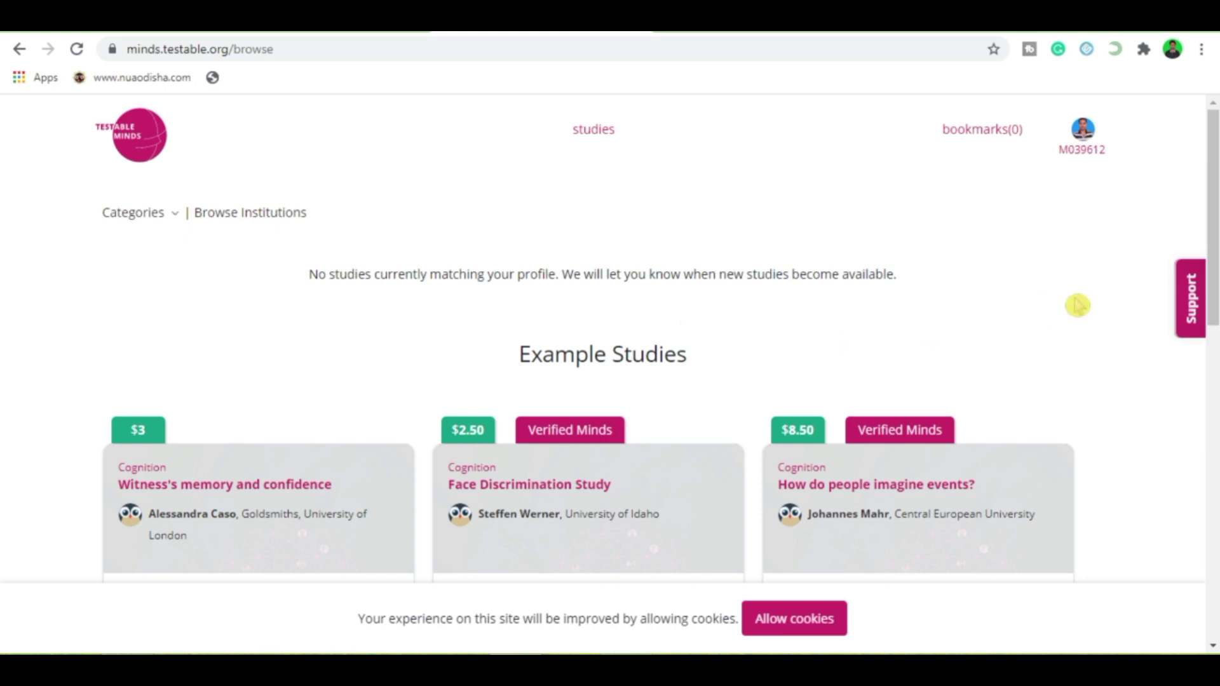
pyautogui.moveTo(1214, 219); pyautogui.dragTo(1215, 465)
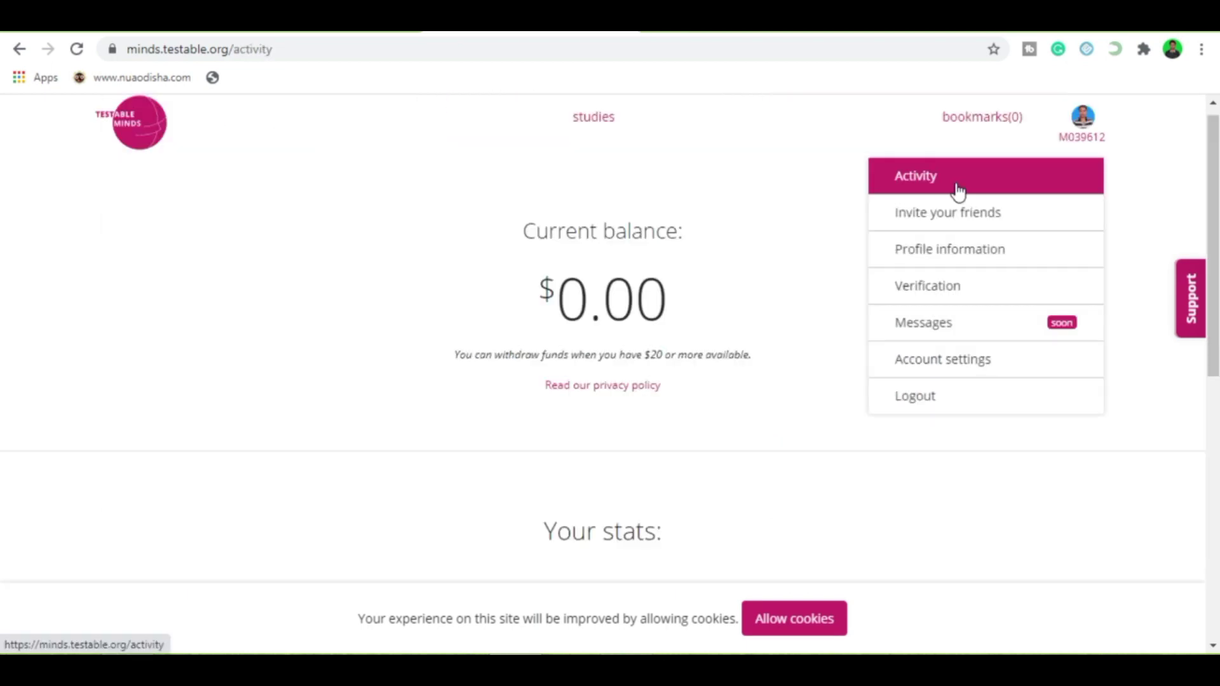
# View the account's Activity page and highlight the current balance above the withdrawal condition.
pyautogui.click(1081, 121)
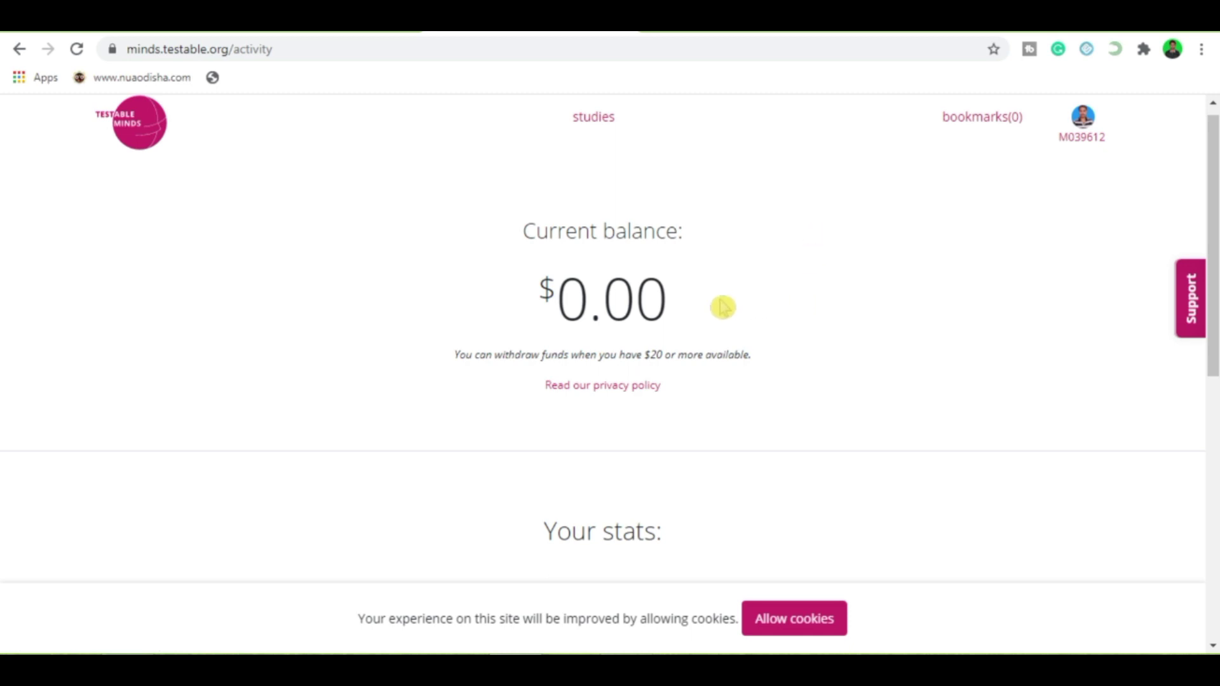
pyautogui.moveTo(689, 305); pyautogui.dragTo(529, 307)
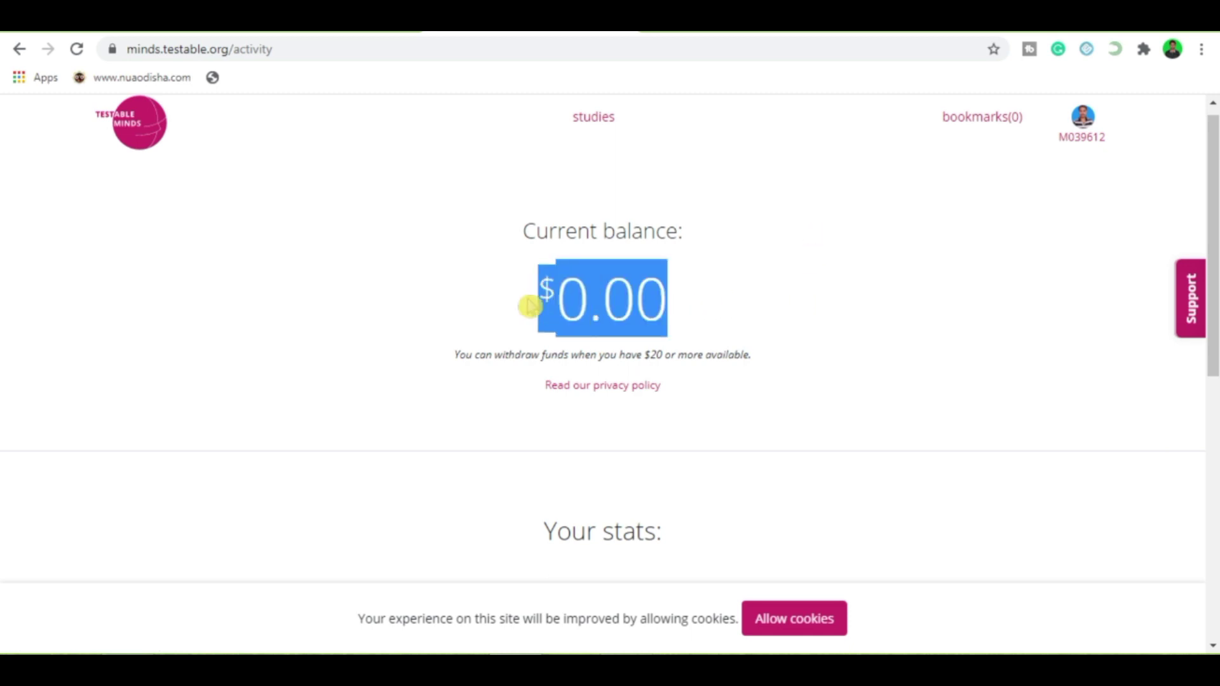
pyautogui.click(713, 313)
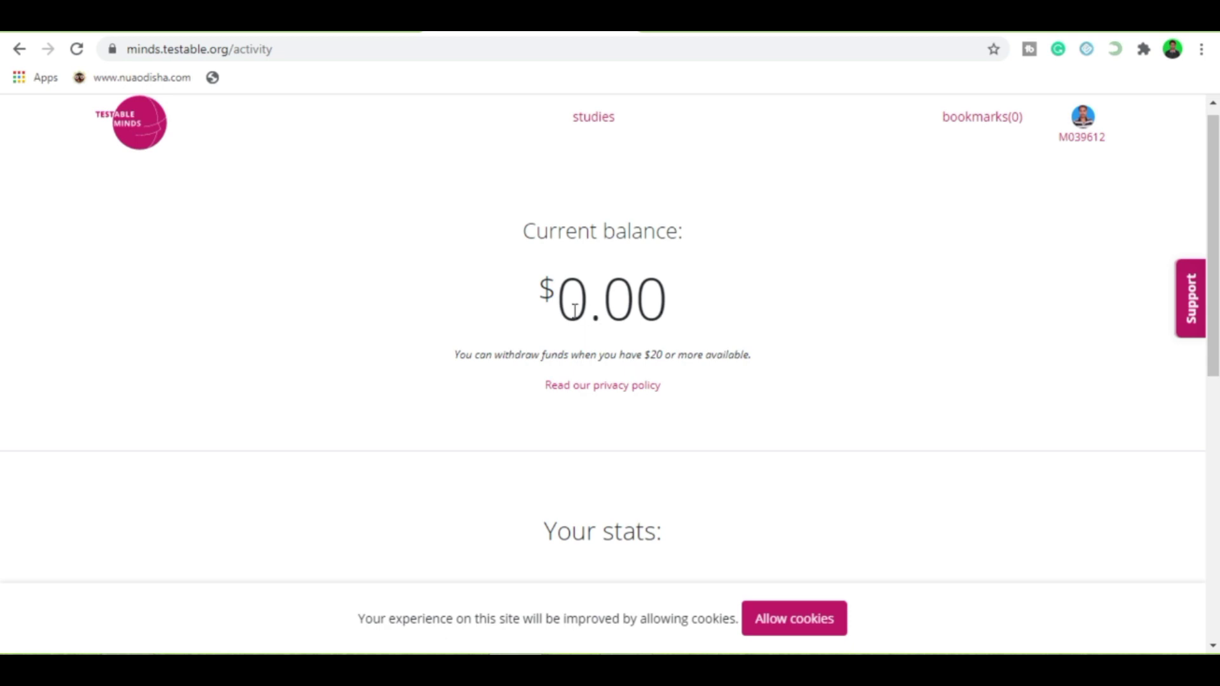
pyautogui.moveTo(570, 305); pyautogui.dragTo(780, 310)
pyautogui.click(864, 399)
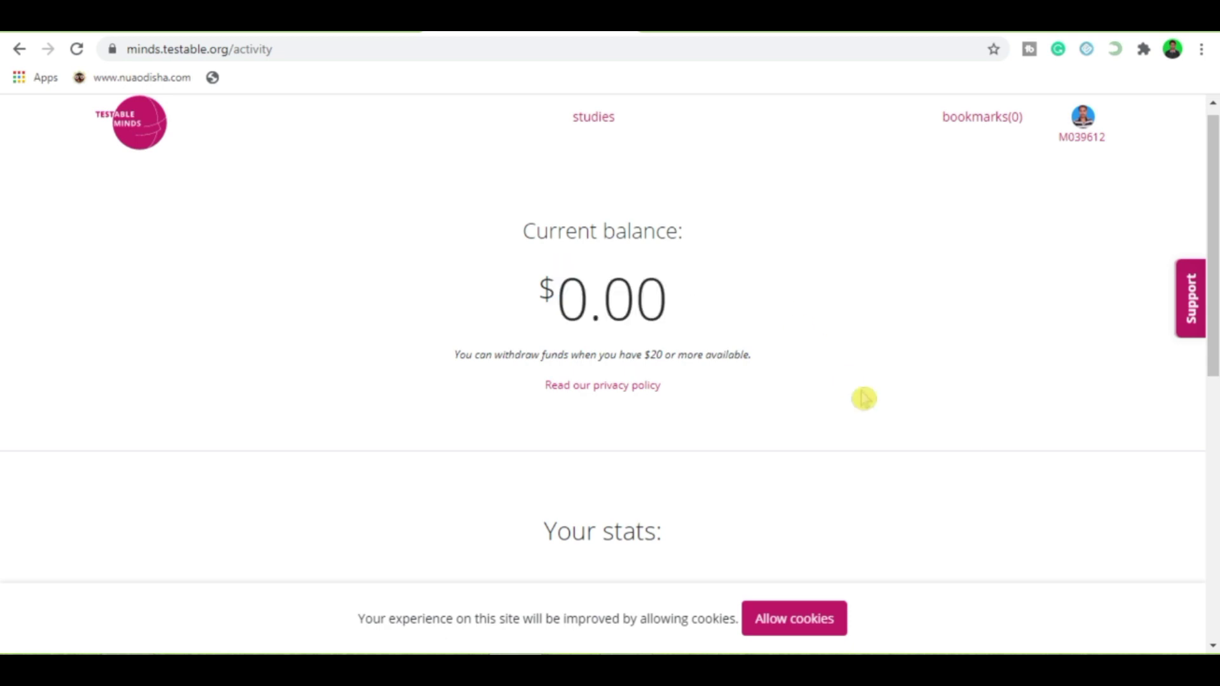